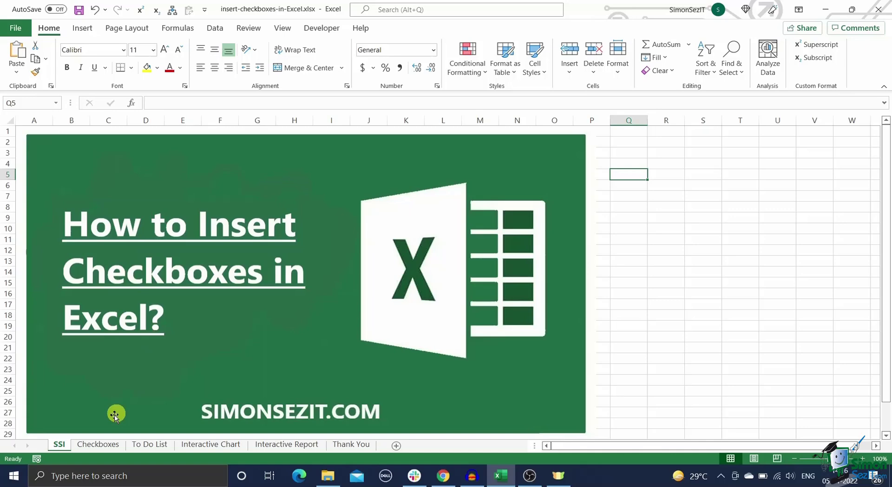
# Step: On the Checkboxes sheet, tick only Update Calendar, clearing Check Inbox and Send E-mail
pyautogui.click(95, 446)
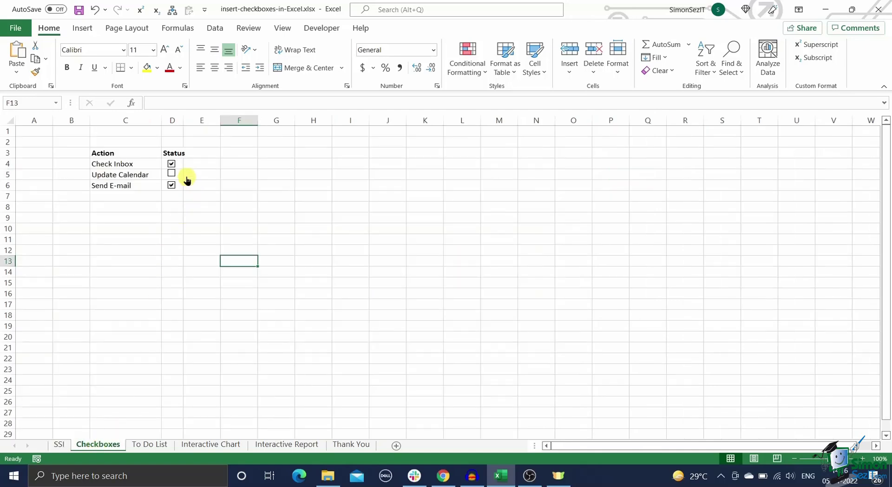
pyautogui.click(172, 164)
pyautogui.click(172, 174)
pyautogui.click(171, 185)
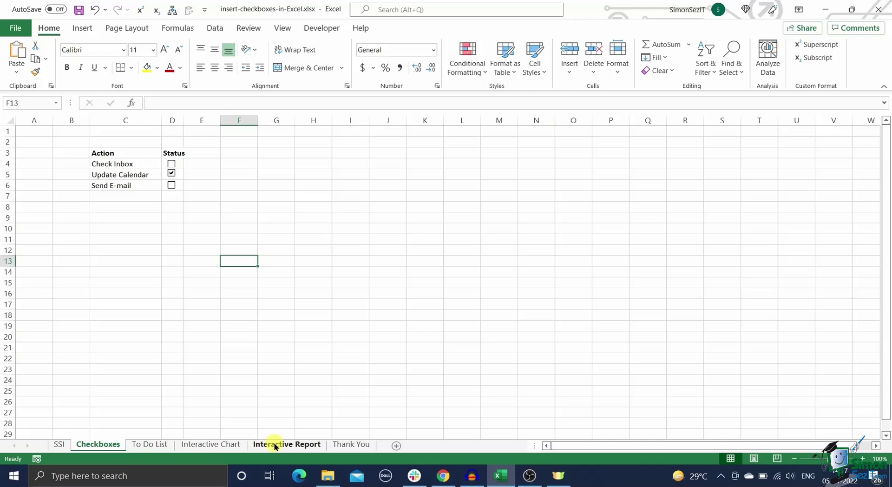
# Step: Select cell D8 on the Checkboxes sheet as the spot for a new checkbox
pyautogui.click(150, 447)
pyautogui.click(119, 447)
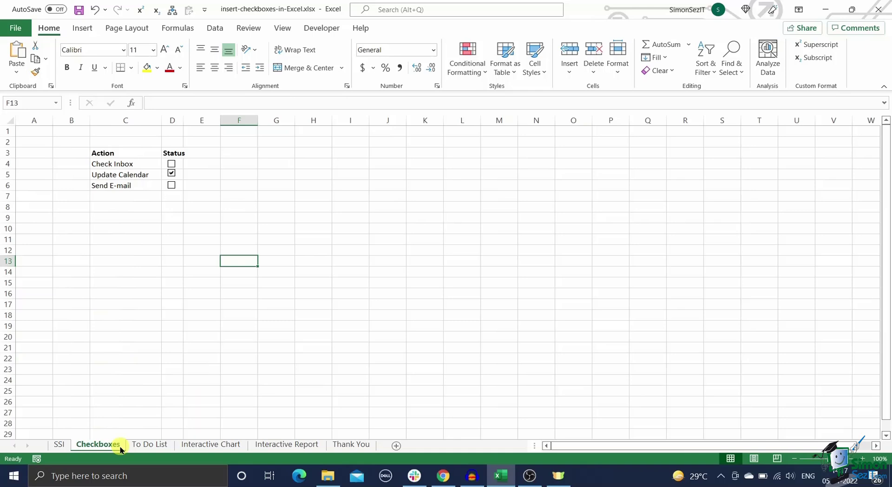
pyautogui.click(188, 304)
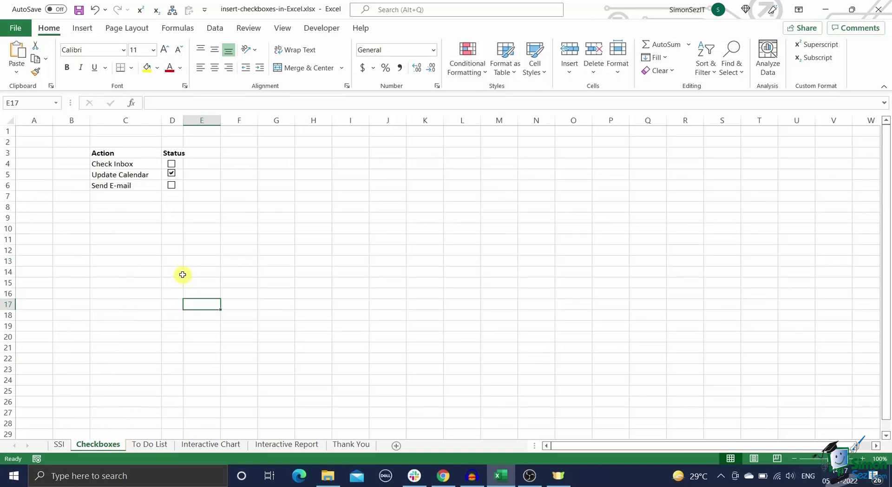
pyautogui.click(172, 205)
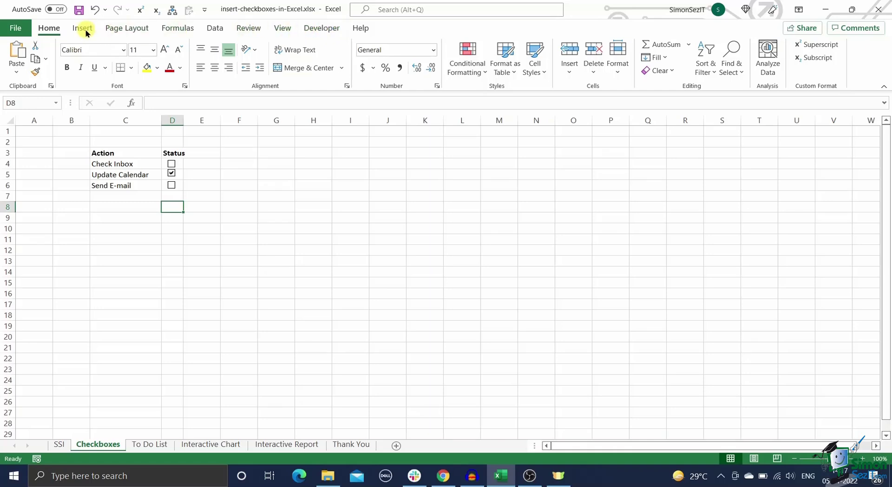
# Step: Enable the Developer tab under Main Tabs in Customize the Ribbon
pyautogui.rightClick(110, 33)
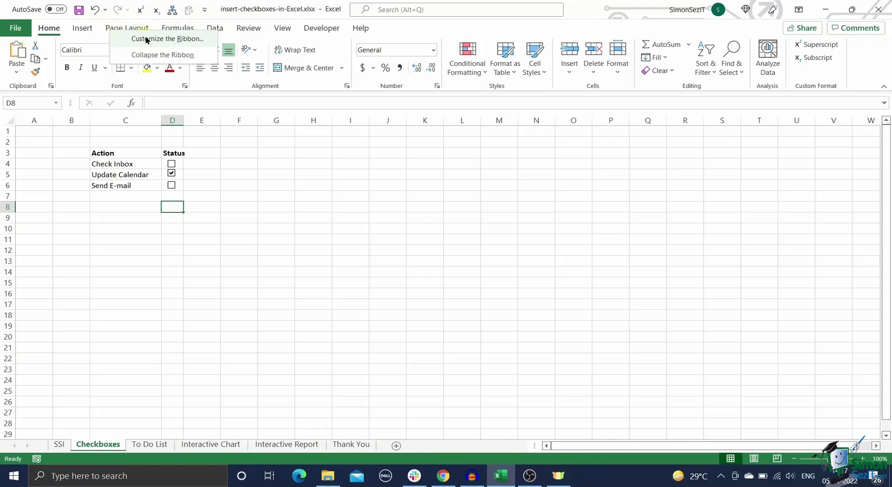
pyautogui.click(193, 41)
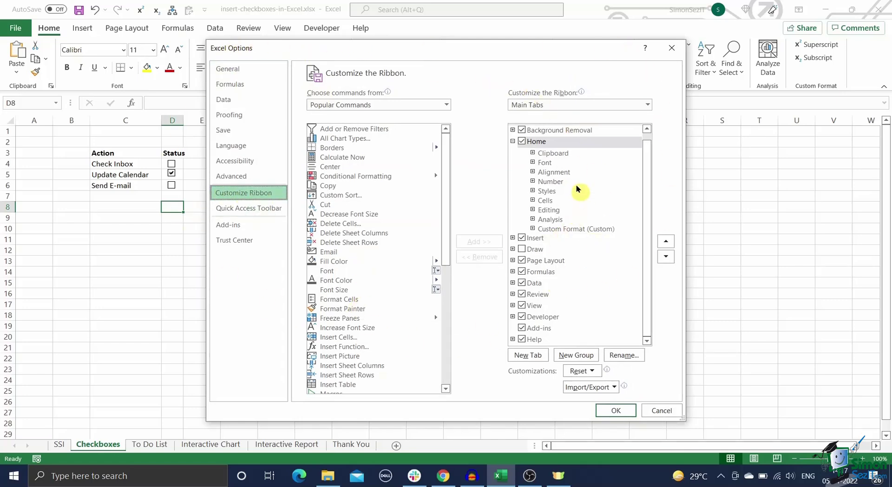
pyautogui.click(522, 316)
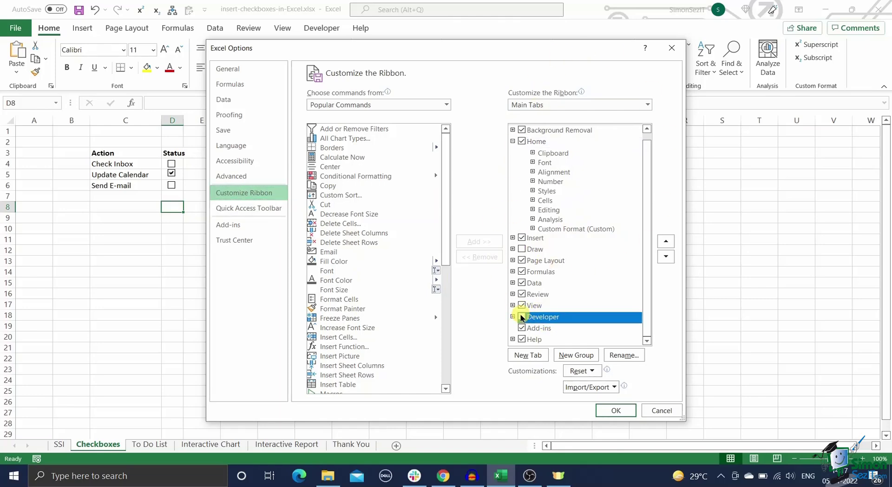
pyautogui.click(512, 316)
pyautogui.click(618, 410)
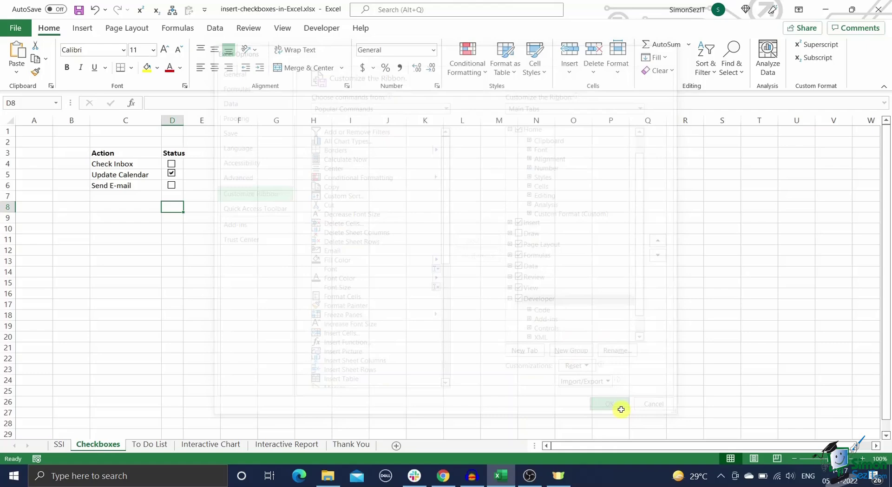
# Step: Insert a blank-label Form Control check box into D8 and tick Send E-mail
pyautogui.click(327, 29)
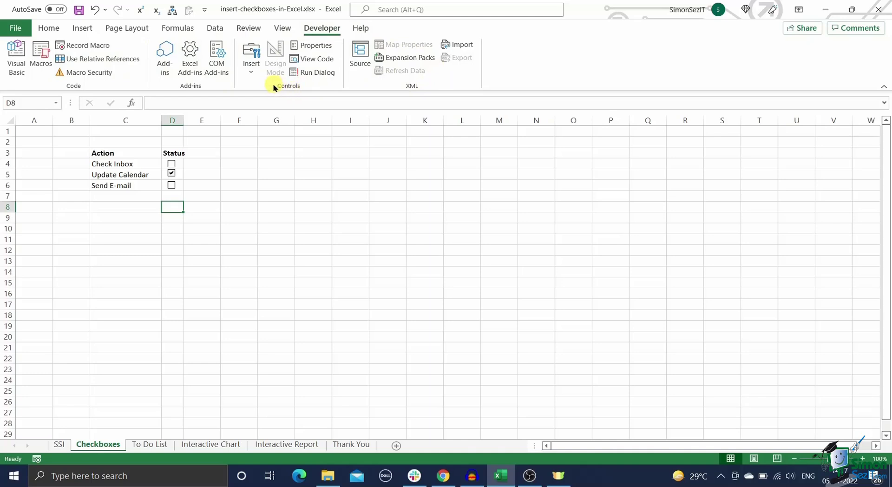
pyautogui.click(251, 73)
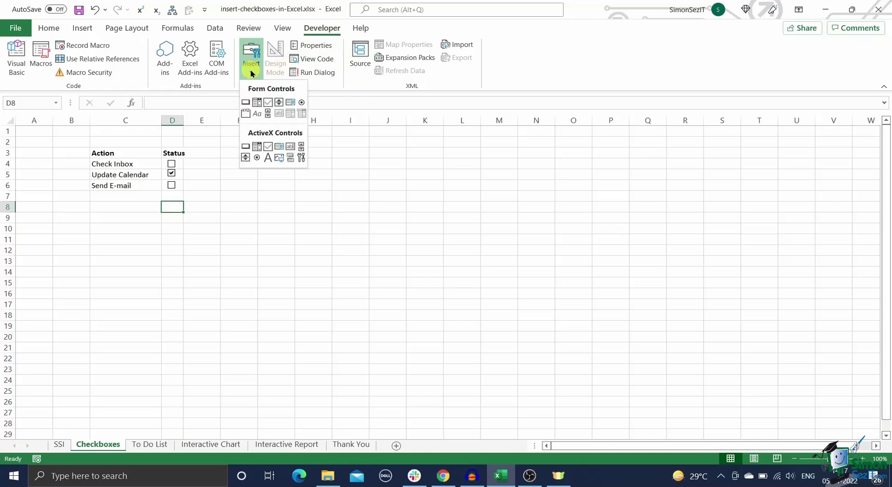
pyautogui.click(269, 102)
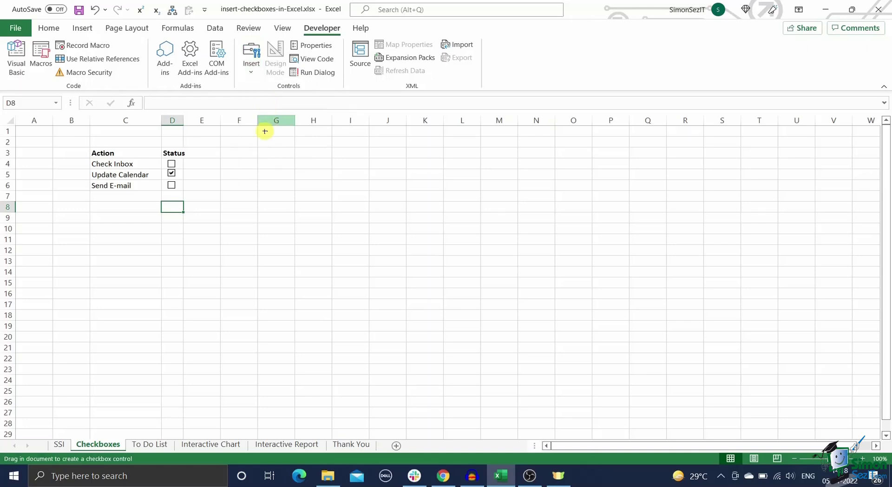
pyautogui.click(187, 210)
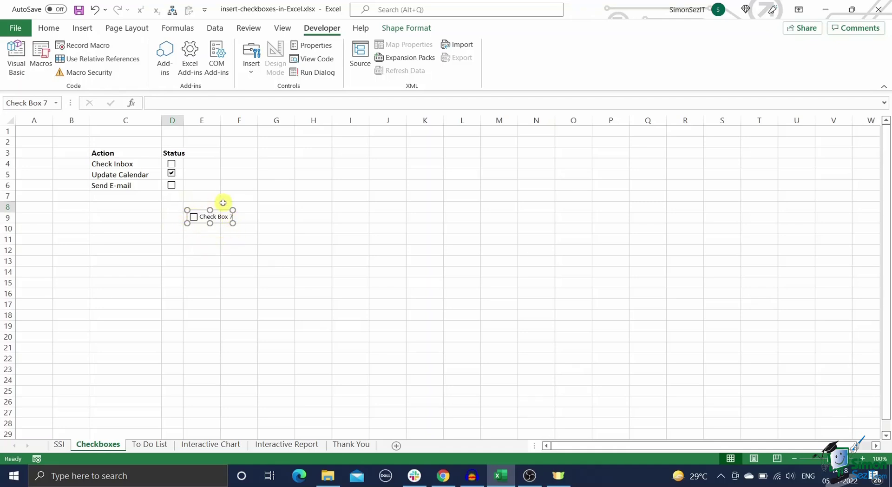
pyautogui.moveTo(199, 210); pyautogui.dragTo(179, 201)
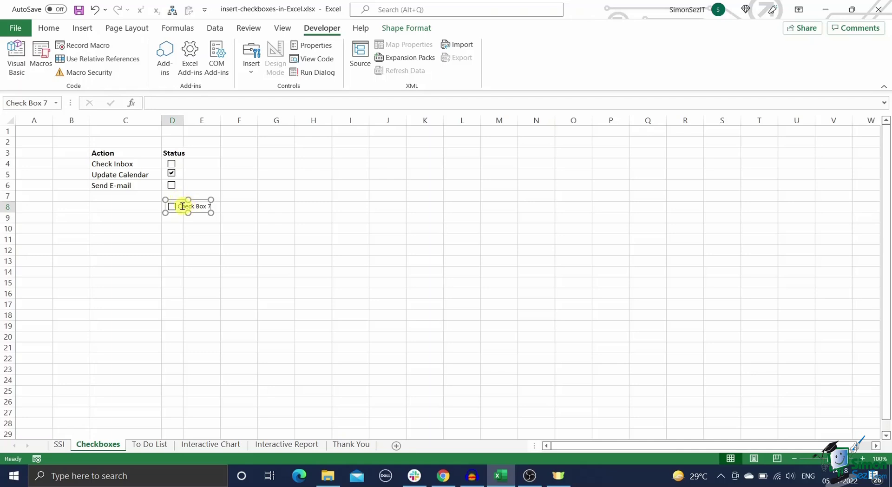
pyautogui.click(182, 205)
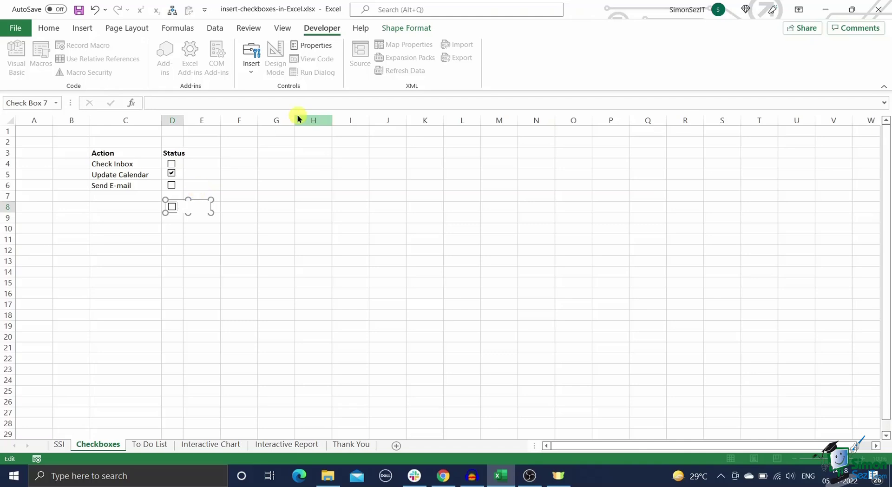
pyautogui.click(201, 188)
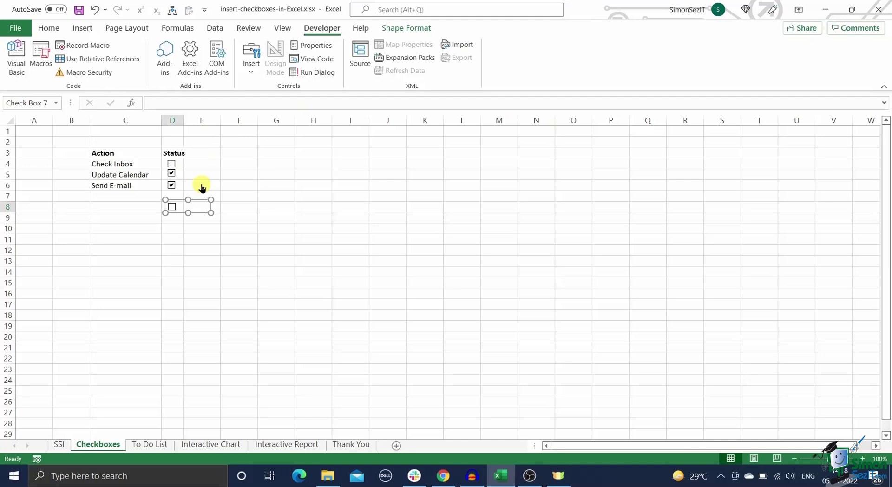
pyautogui.click(204, 270)
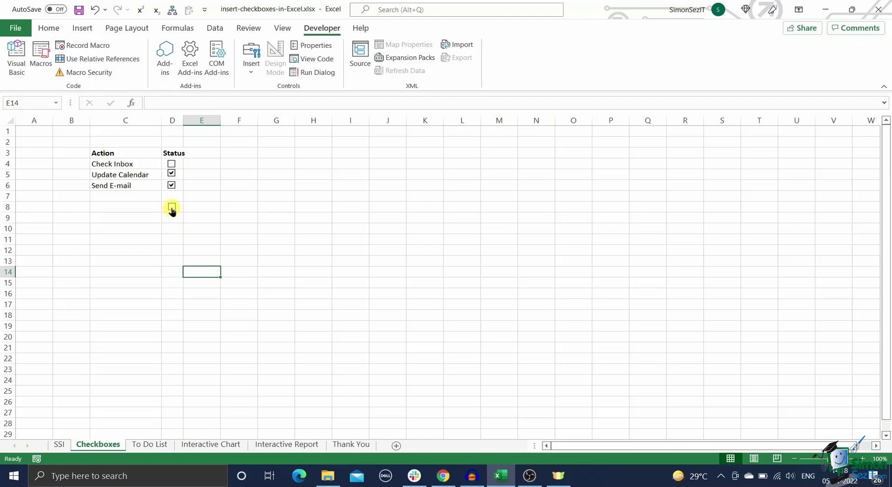
# Step: Link the D8 checkbox to cell $C$8 through Format Control
pyautogui.rightClick(172, 211)
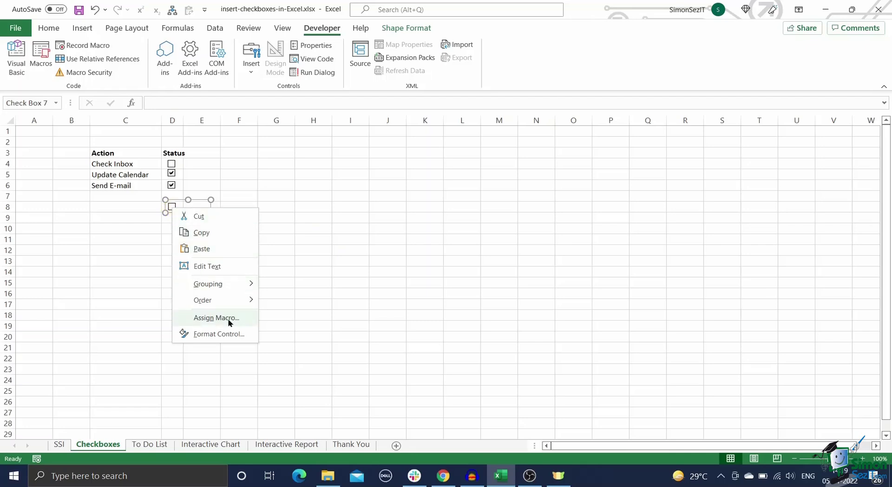
pyautogui.click(232, 334)
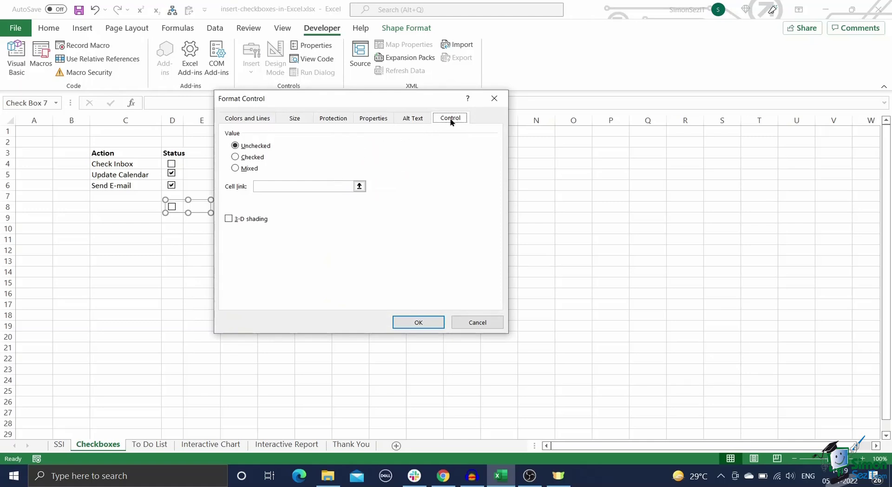
pyautogui.click(281, 187)
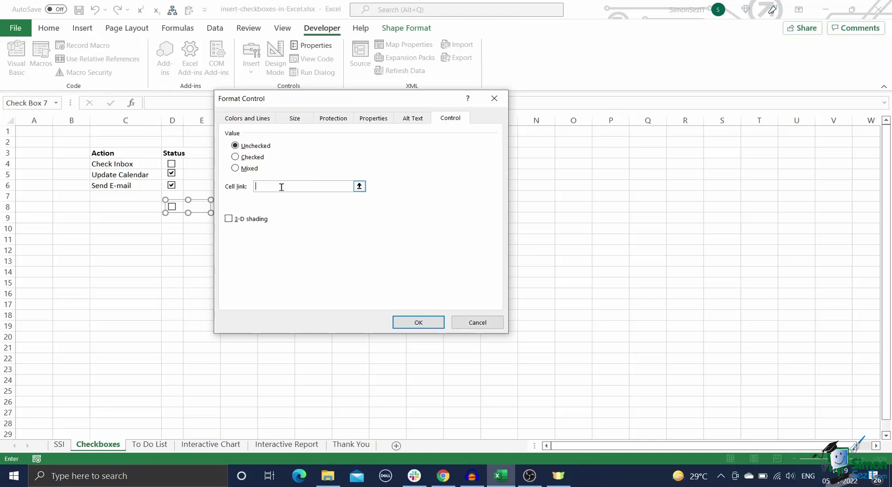
pyautogui.click(136, 206)
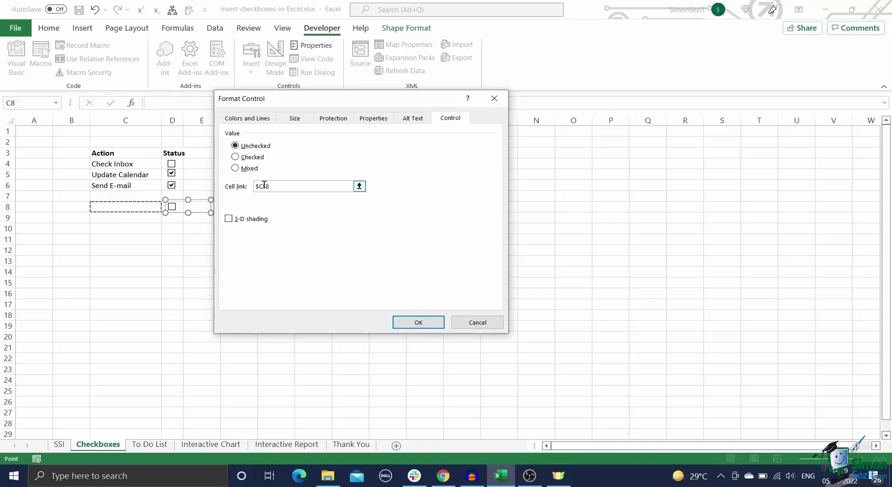
pyautogui.click(235, 157)
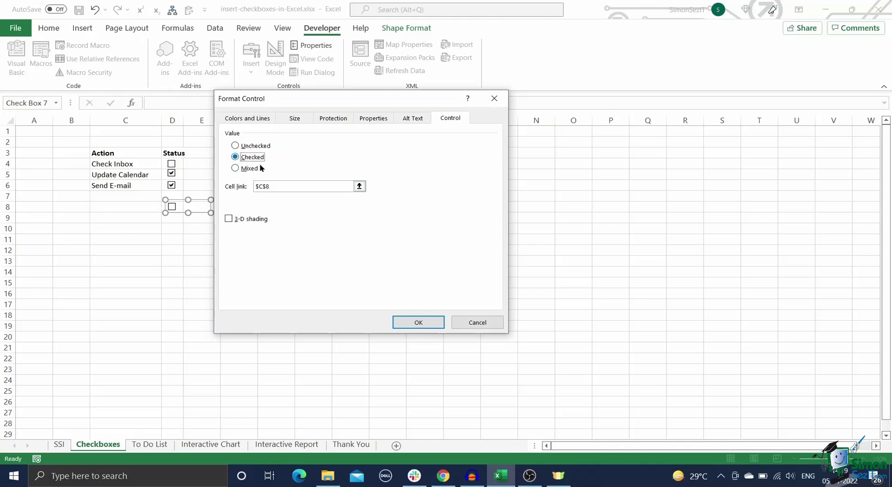
pyautogui.click(420, 322)
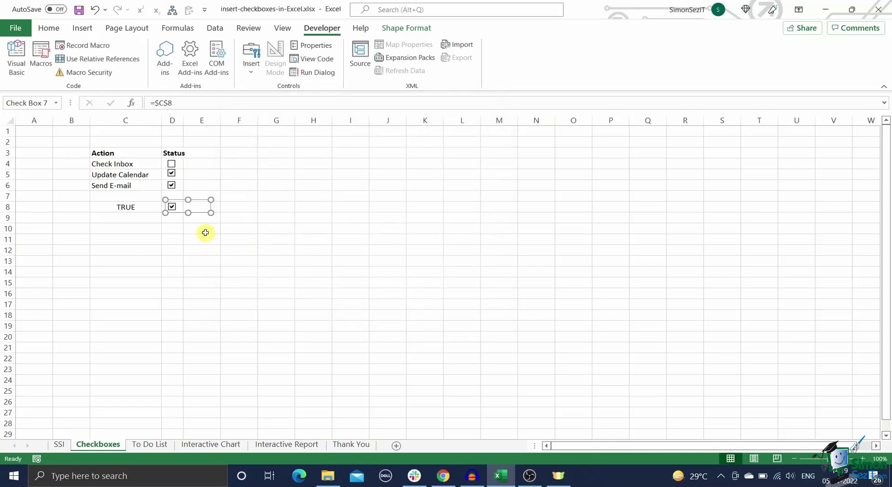
# Step: Toggle the D8 checkbox to see C8 switch between TRUE and FALSE, ending FALSE
pyautogui.click(204, 218)
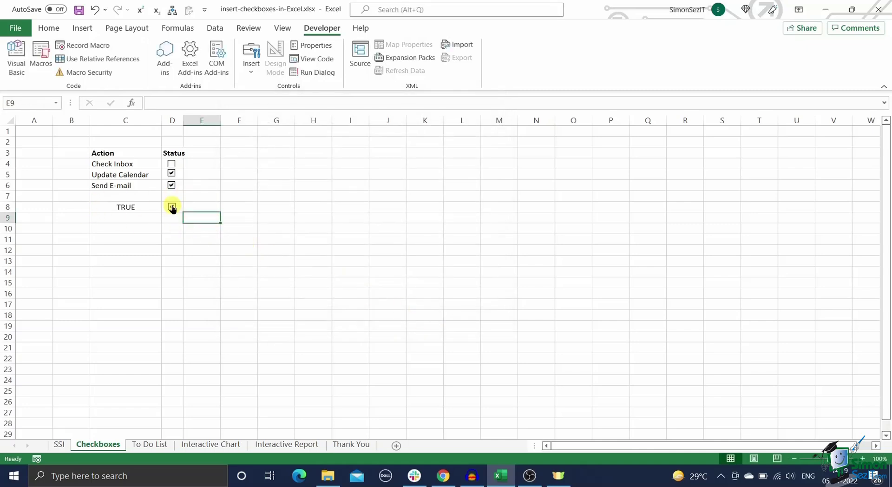
pyautogui.click(172, 206)
pyautogui.click(171, 206)
pyautogui.click(171, 207)
pyautogui.click(172, 207)
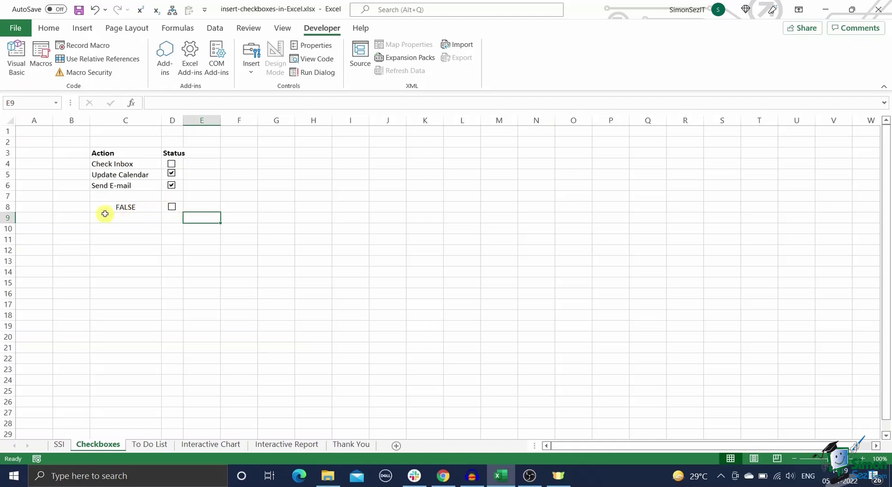
# Step: Add a second blank checkbox in D9, then cut it away again
pyautogui.click(127, 229)
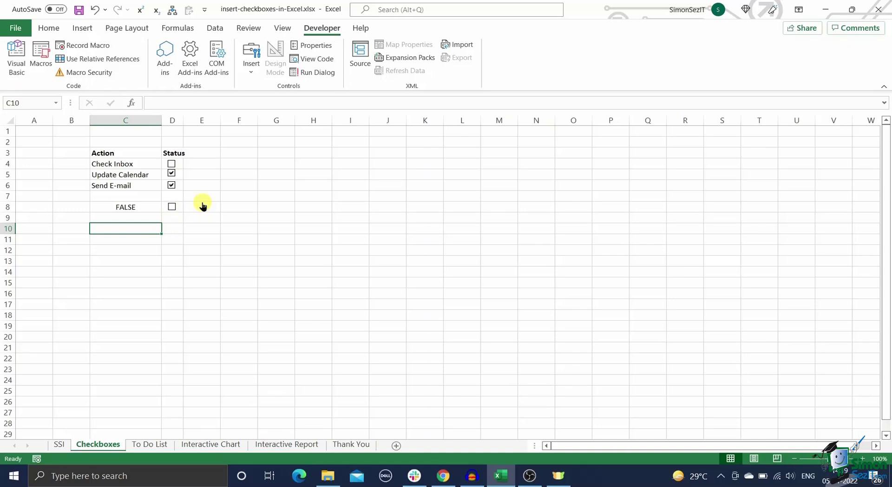
pyautogui.click(253, 75)
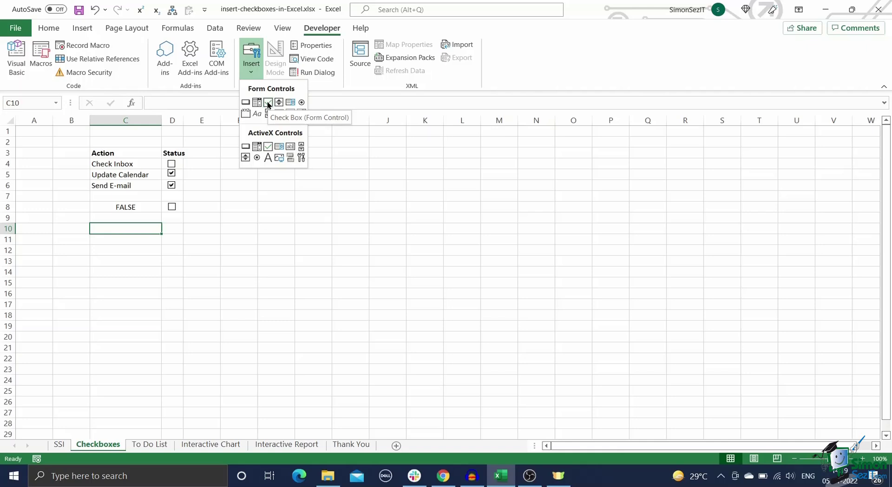
pyautogui.click(268, 103)
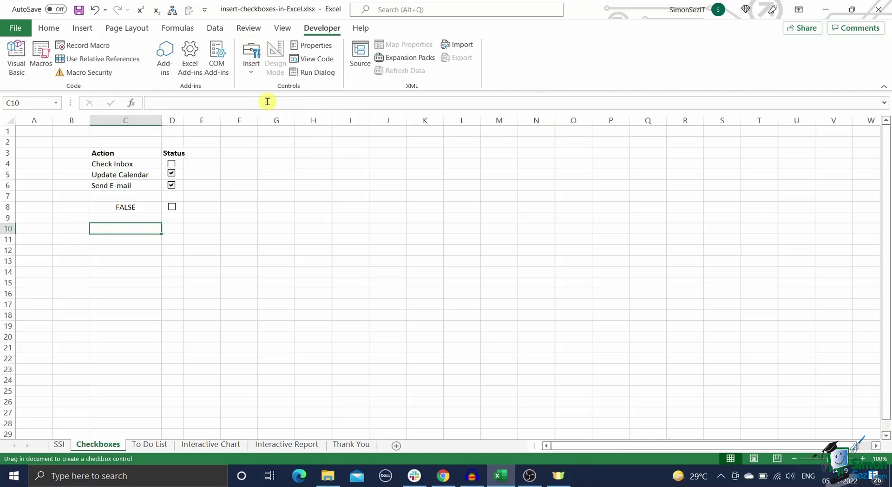
pyautogui.click(185, 221)
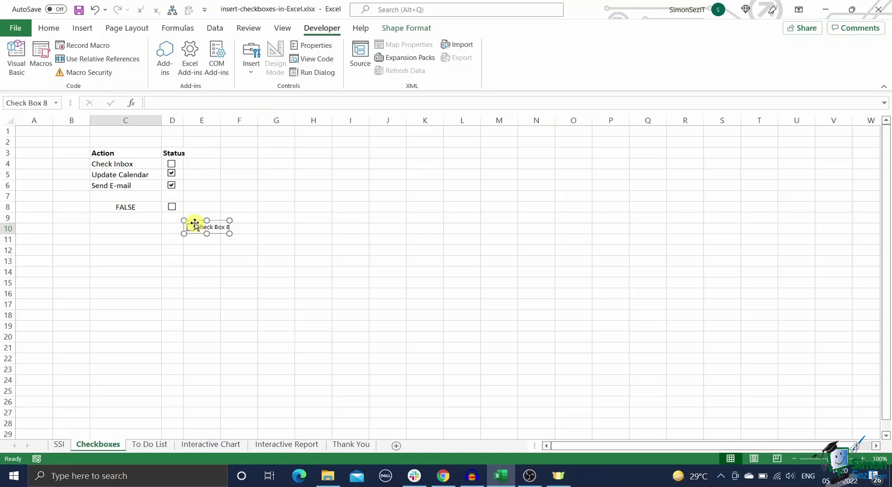
pyautogui.moveTo(195, 224); pyautogui.dragTo(178, 211)
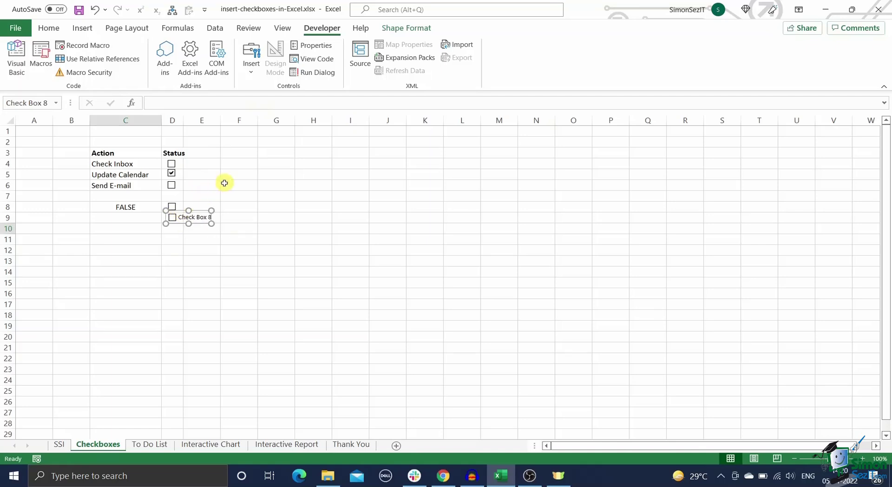
pyautogui.click(198, 217)
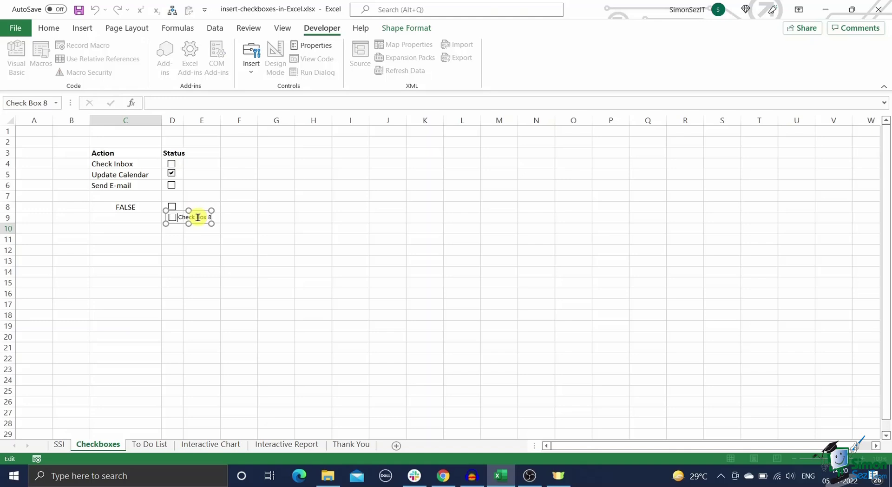
pyautogui.press('Delete')
pyautogui.click(199, 195)
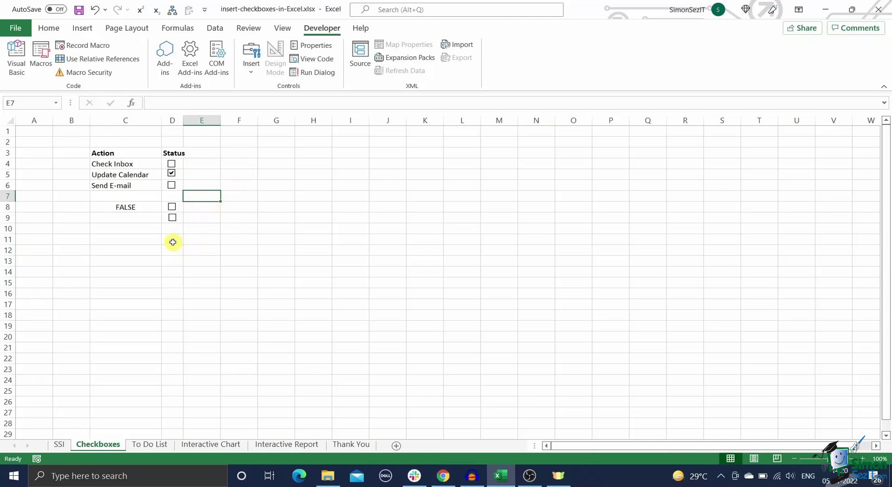
pyautogui.rightClick(173, 219)
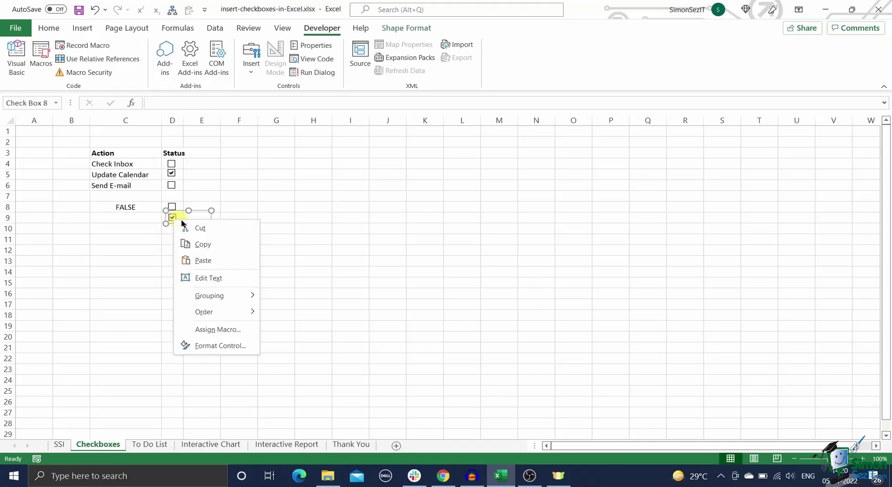
pyautogui.click(184, 227)
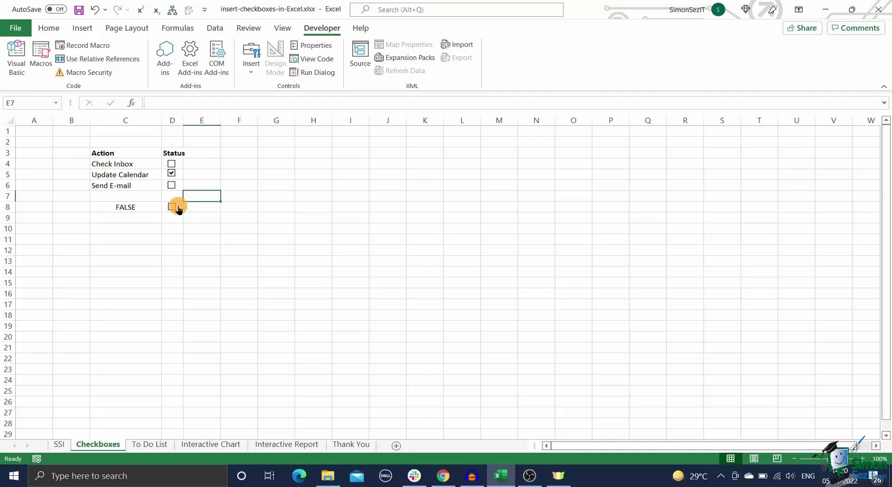
# Step: Copy the D8 checkbox and paste copies into D10 and D11
pyautogui.click(179, 209)
pyautogui.click(178, 210)
pyautogui.rightClick(179, 213)
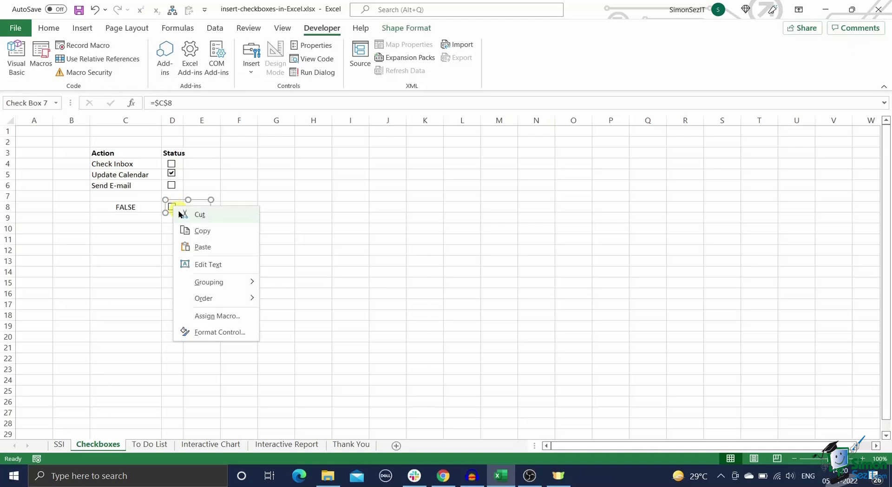
pyautogui.click(186, 208)
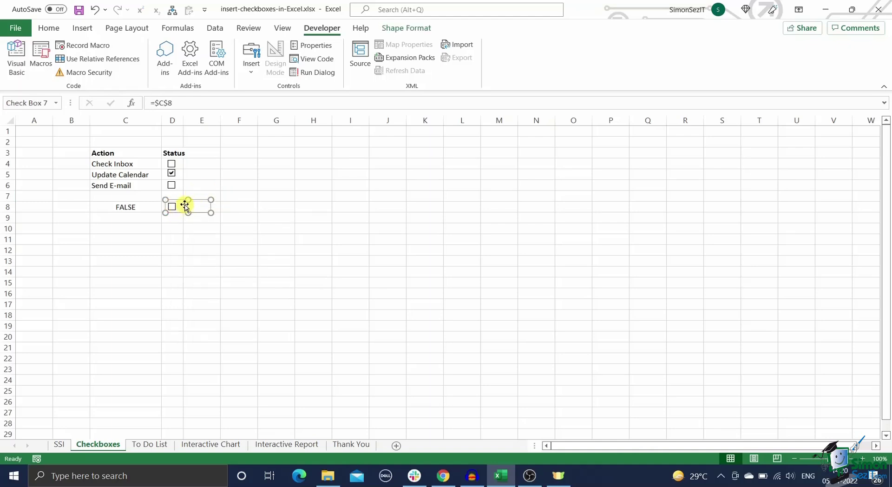
pyautogui.click(181, 228)
pyautogui.hotkey('ctrl', 'v')
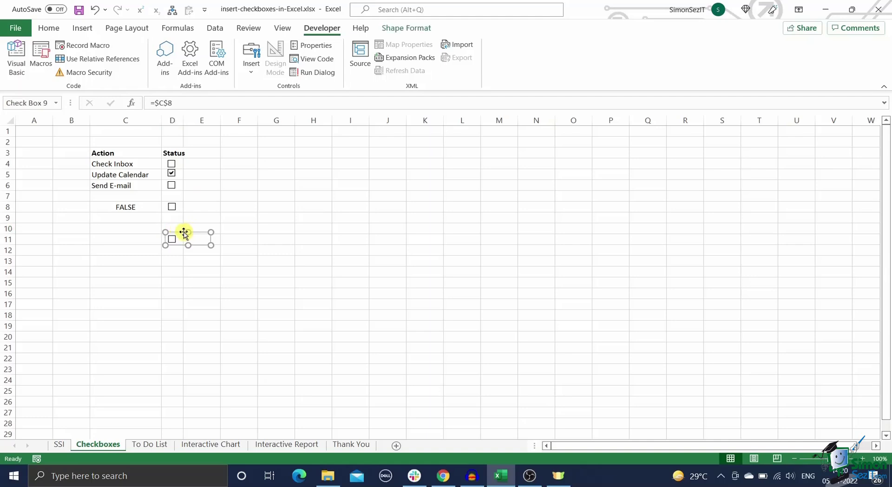
pyautogui.click(177, 221)
pyautogui.hotkey('ctrl', 'v')
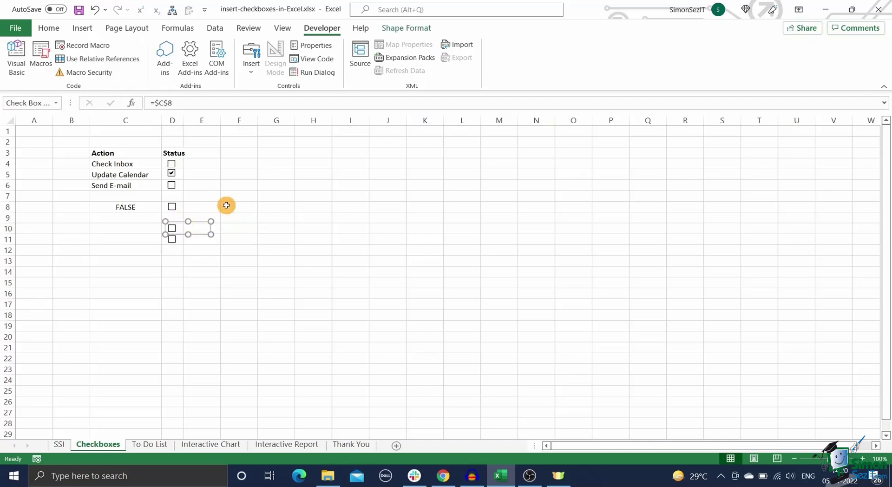
pyautogui.click(226, 206)
# Step: Fill the checkbox down from D11 to D18, then test the linked boxes, leaving all unticked
pyautogui.click(178, 240)
pyautogui.click(140, 248)
pyautogui.click(144, 239)
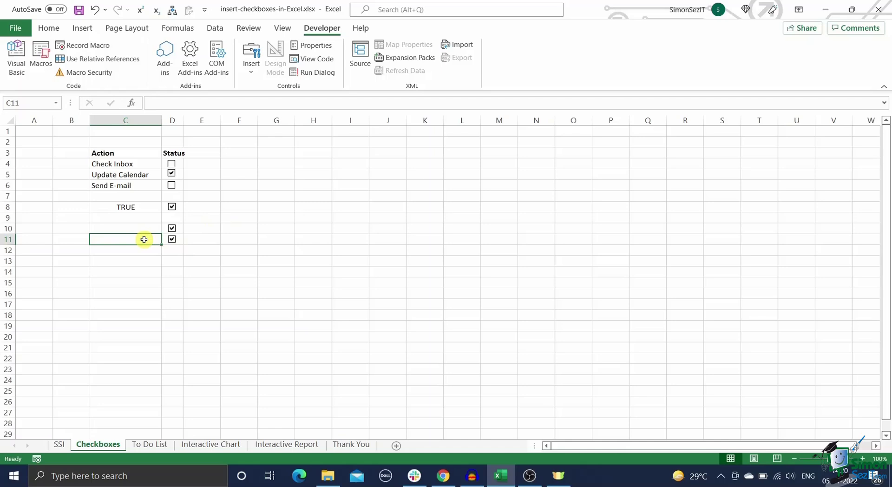
pyautogui.press('Right')
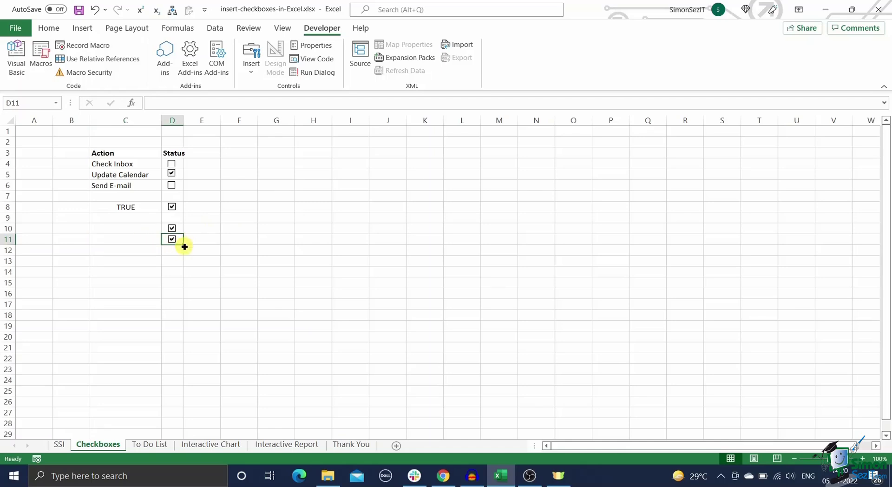
pyautogui.moveTo(185, 247); pyautogui.dragTo(179, 323)
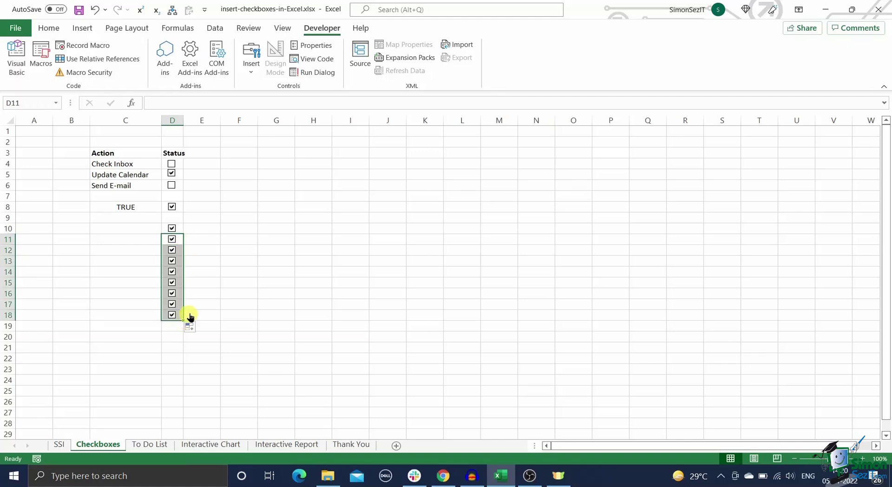
pyautogui.click(172, 280)
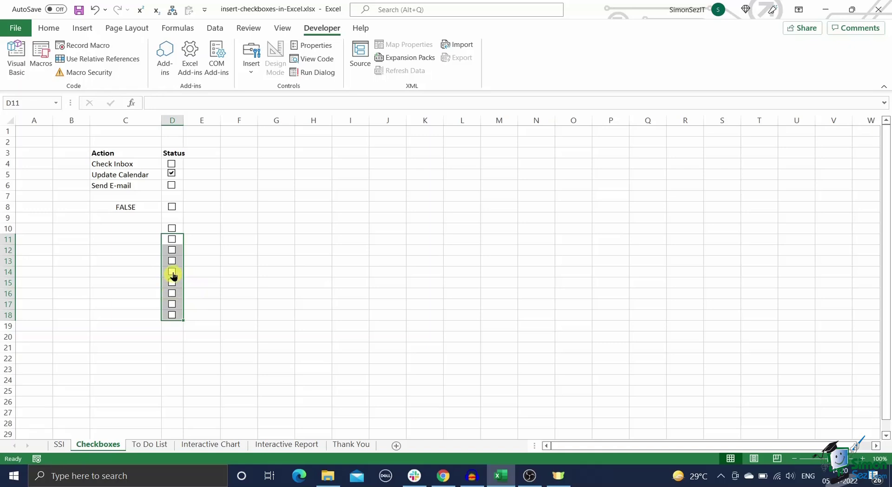
pyautogui.click(172, 240)
pyautogui.click(176, 240)
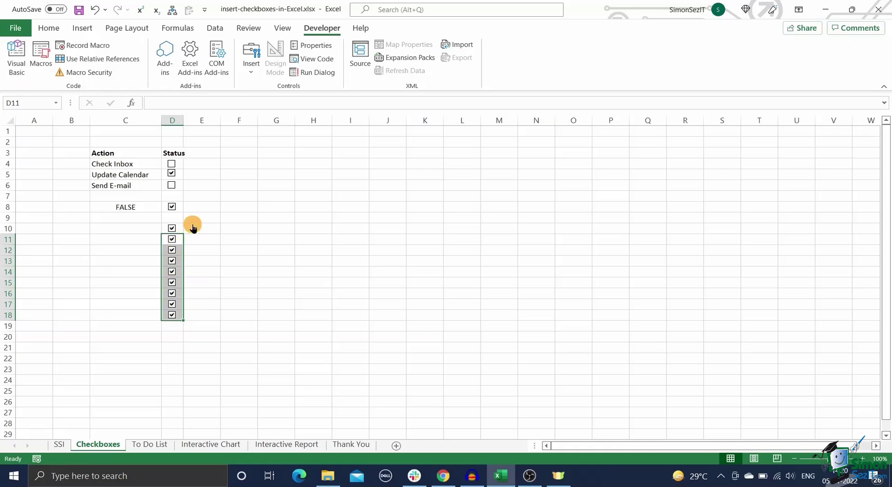
pyautogui.click(241, 217)
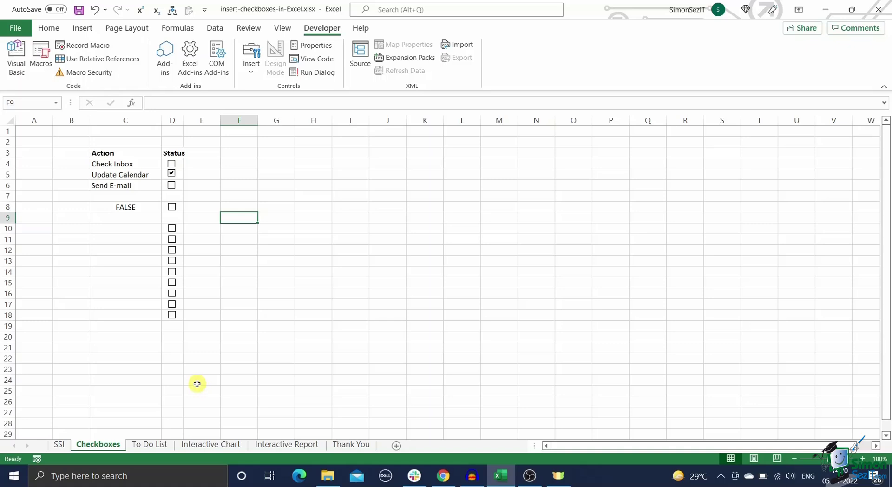
# Step: Browse the To Do List, Interactive Chart and Interactive Report sheets, ending on To Do List
pyautogui.click(159, 447)
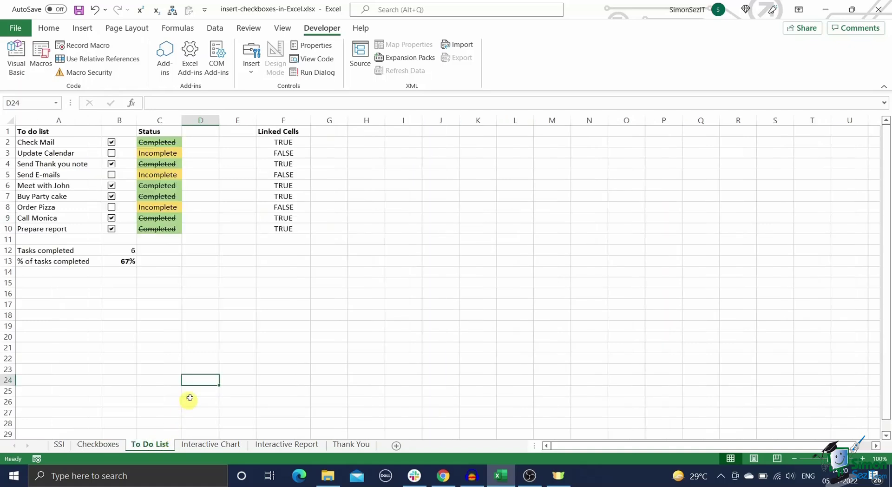
pyautogui.click(196, 448)
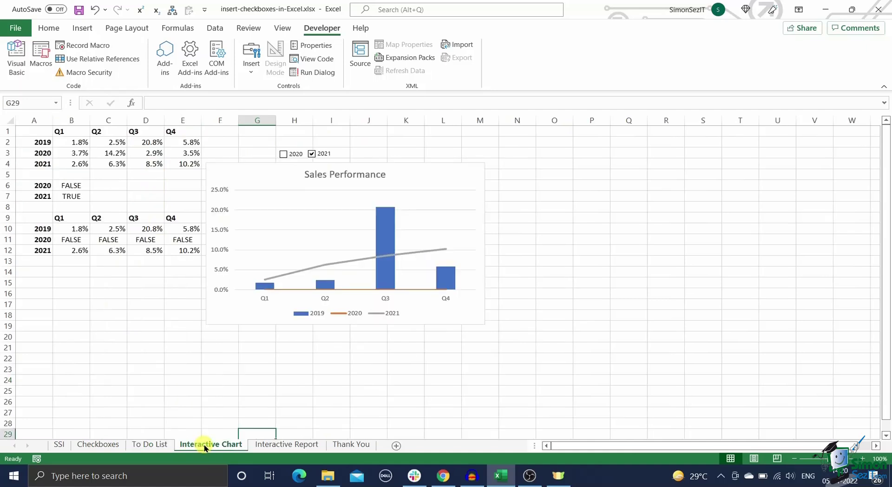
pyautogui.click(267, 445)
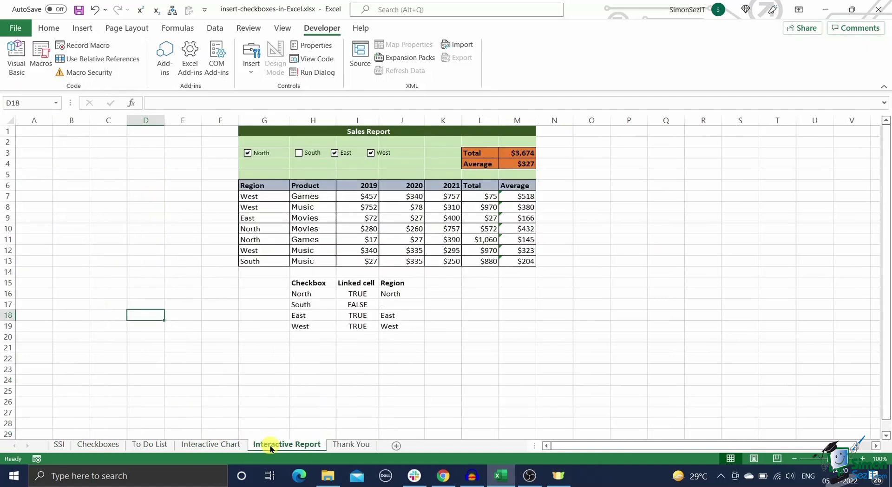
pyautogui.click(159, 447)
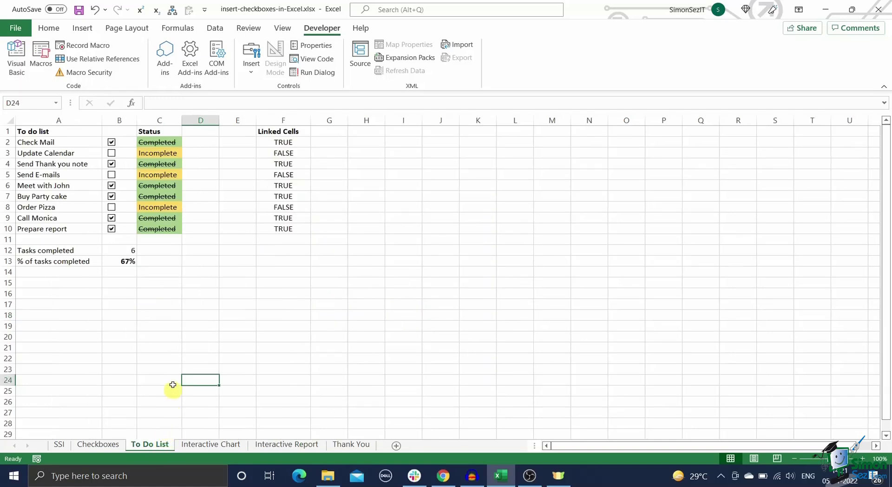
# Step: Untick Send Thank you note, Meet with John, Buy Party cake and Check Mail
pyautogui.click(112, 142)
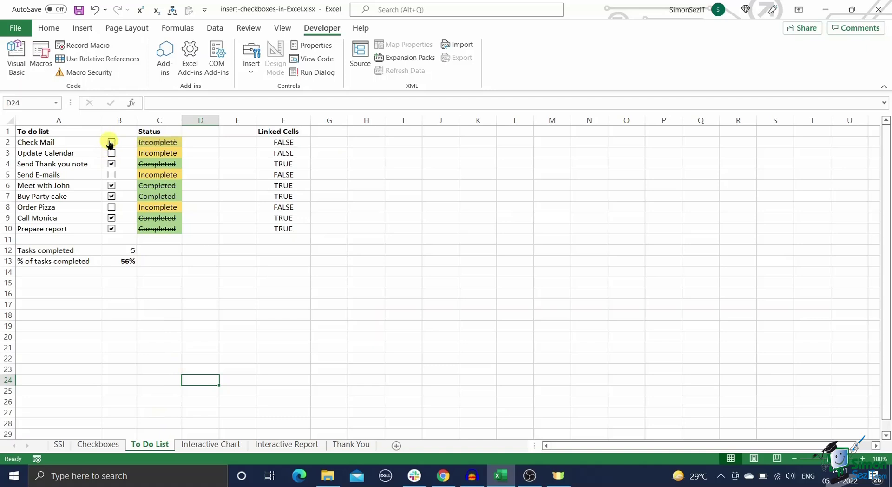
pyautogui.click(111, 142)
pyautogui.click(111, 164)
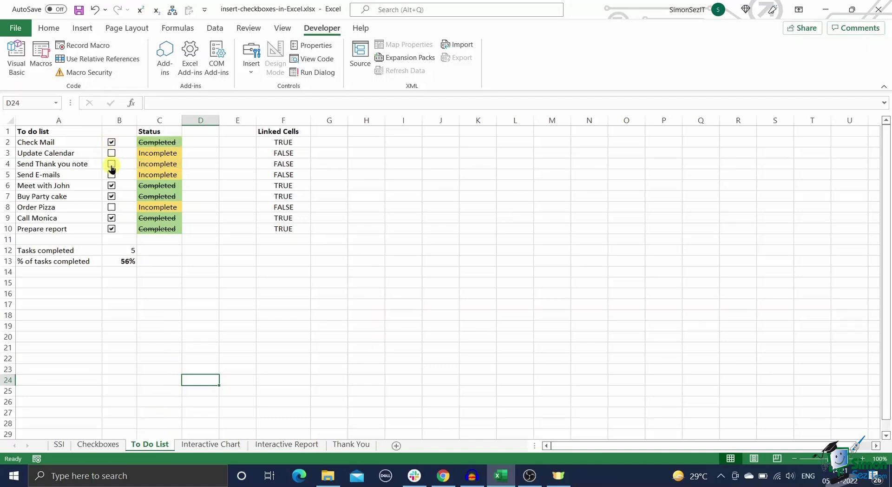
pyautogui.click(111, 174)
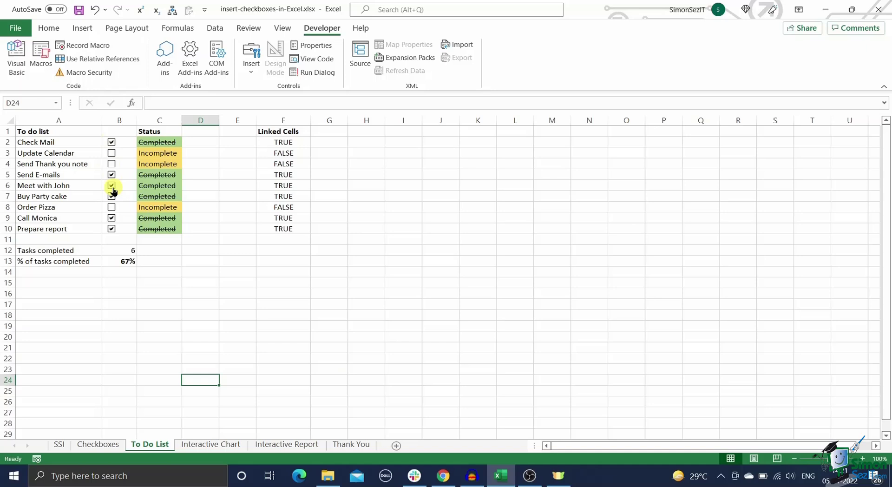
pyautogui.click(112, 186)
pyautogui.click(111, 197)
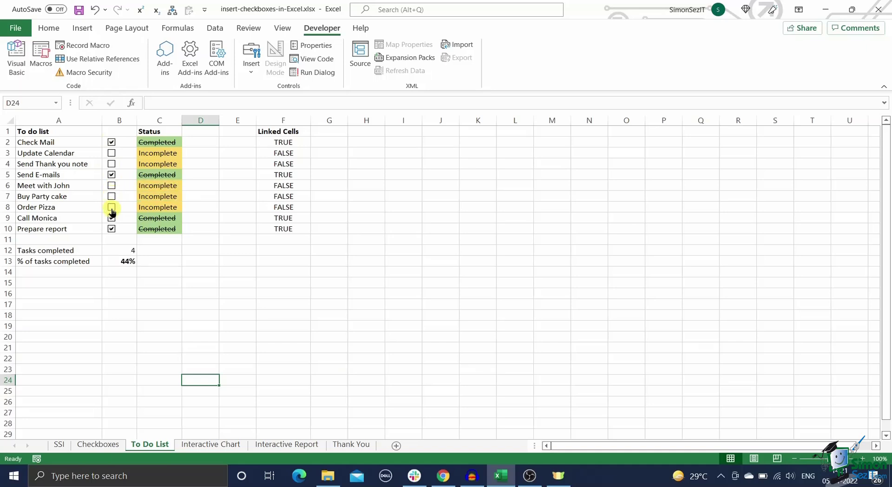
pyautogui.click(112, 208)
pyautogui.click(112, 208)
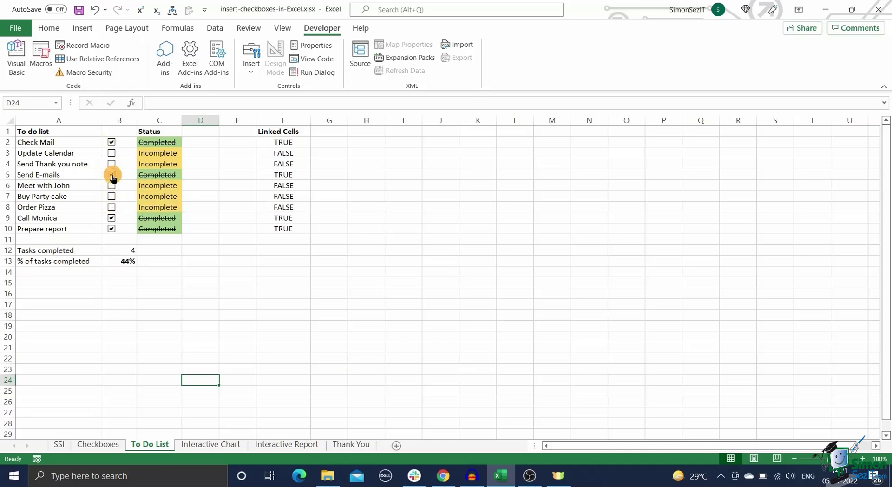
pyautogui.click(112, 175)
pyautogui.click(111, 143)
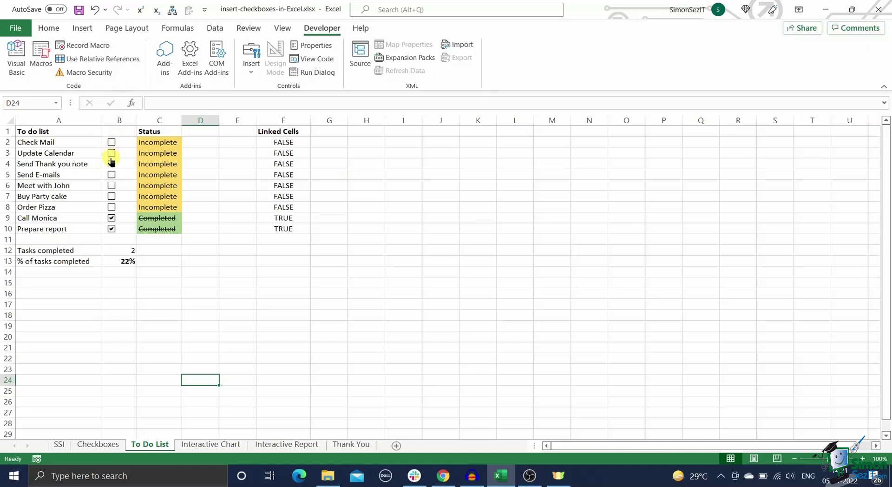
# Step: Re-tick Check Mail and inspect the IF status formula in C2
pyautogui.click(51, 145)
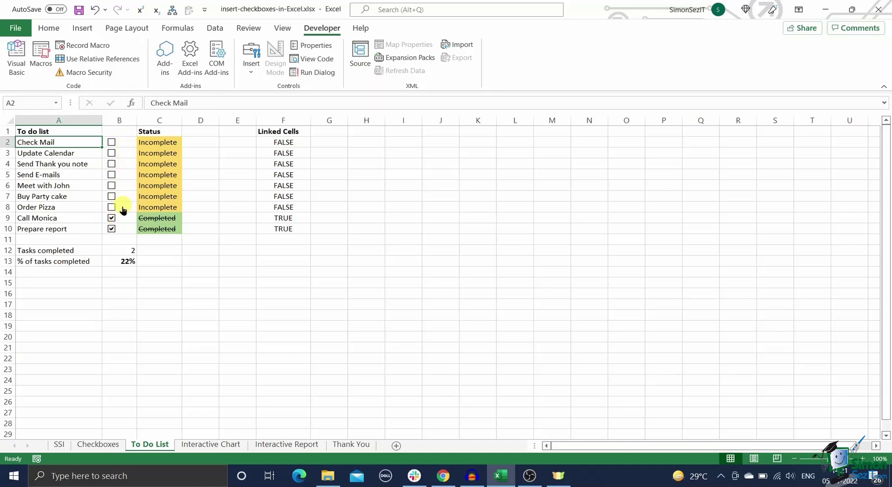
pyautogui.click(124, 142)
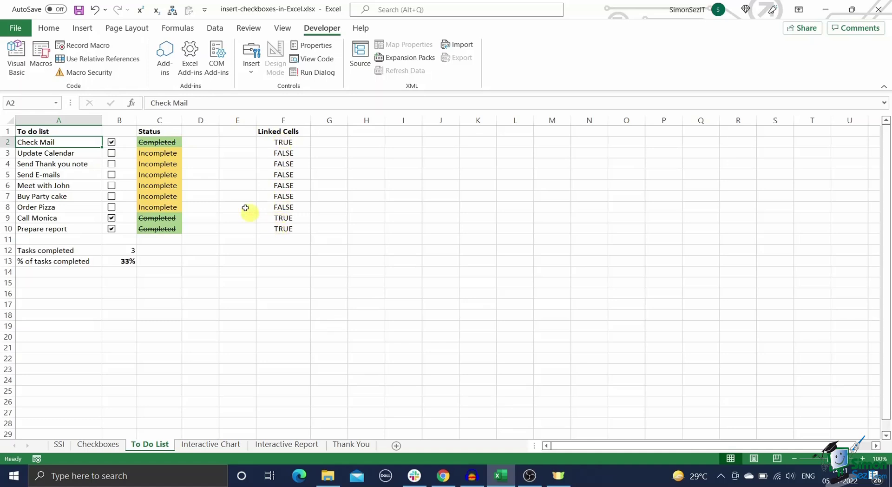
pyautogui.click(170, 140)
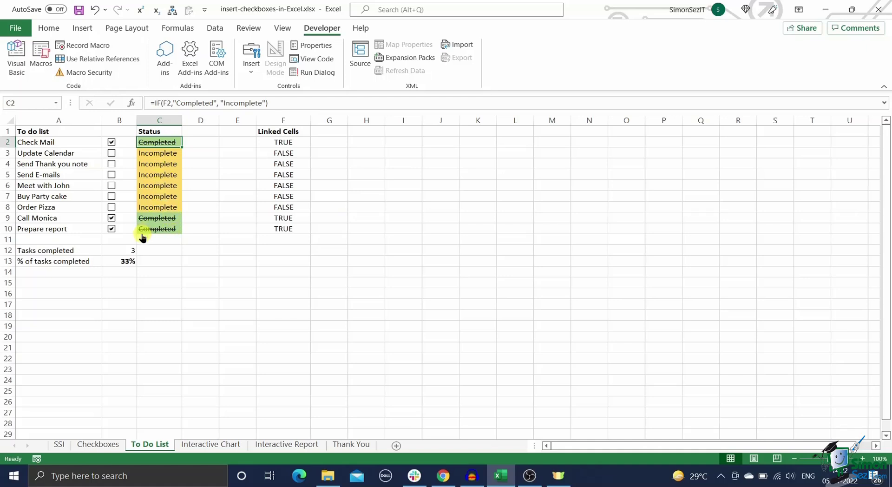
# Step: Review the conditional formatting rules applied to status cell C3
pyautogui.click(162, 155)
pyautogui.click(50, 28)
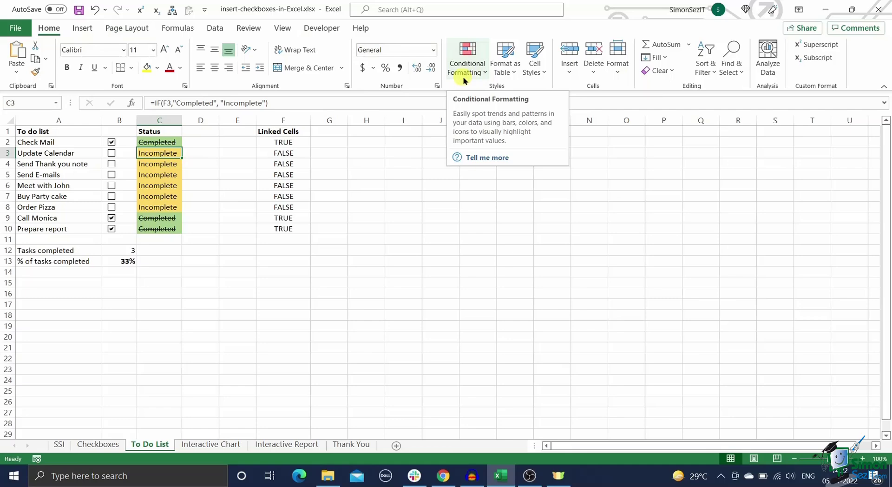
pyautogui.click(467, 70)
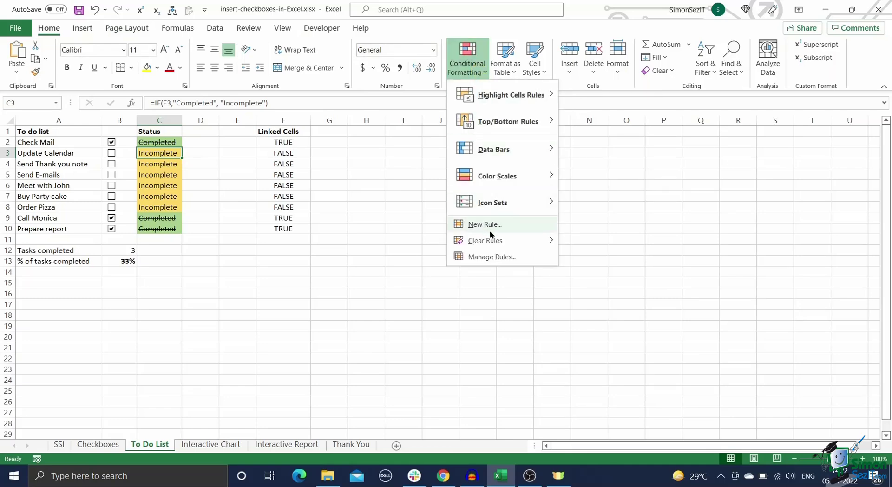
pyautogui.click(490, 256)
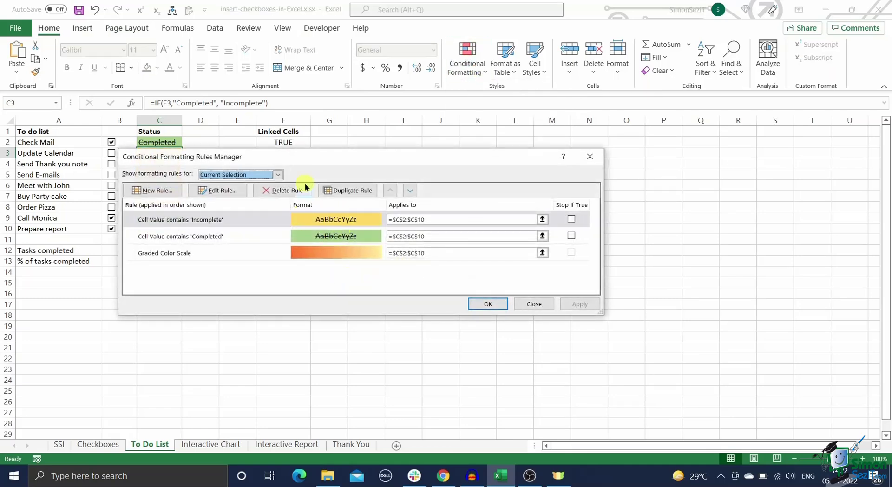
pyautogui.moveTo(388, 156); pyautogui.dragTo(555, 140)
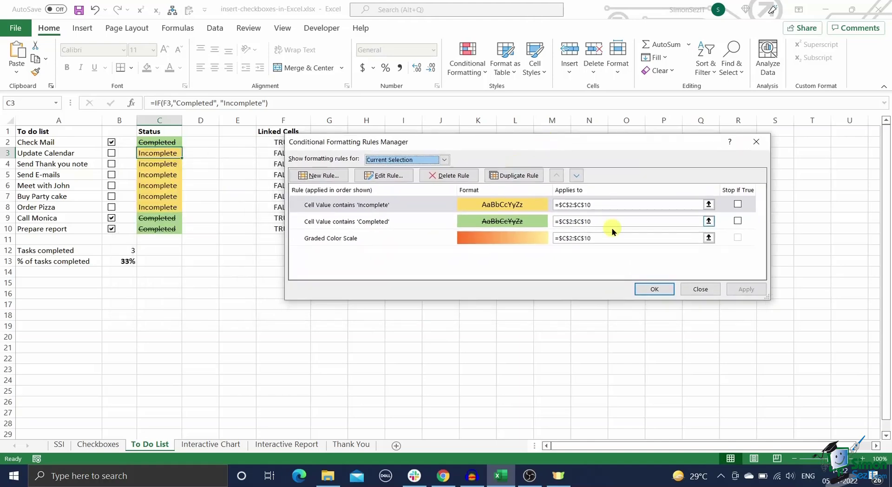
pyautogui.click(654, 288)
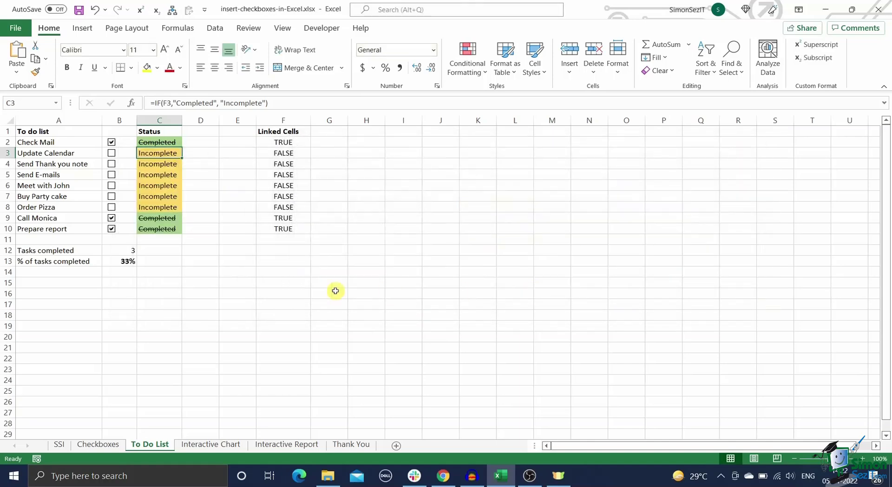
# Step: Inspect the tasks-completed count and completion percentage formulas
pyautogui.click(124, 253)
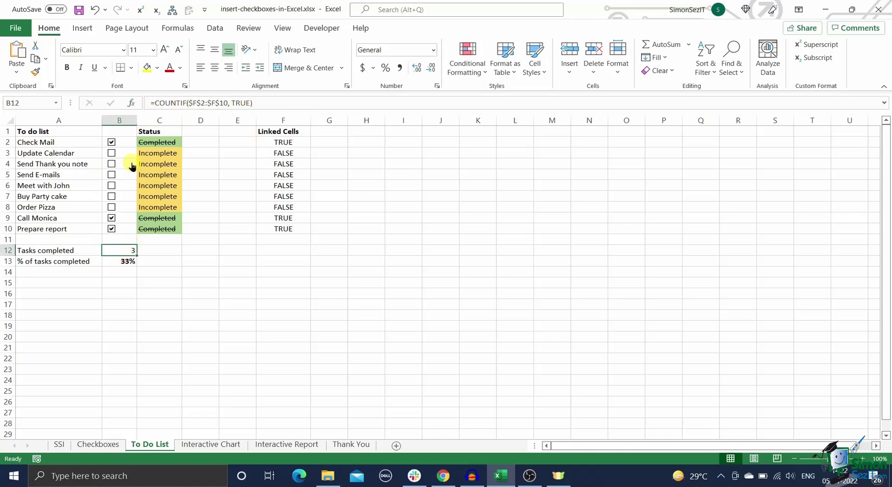
pyautogui.click(121, 262)
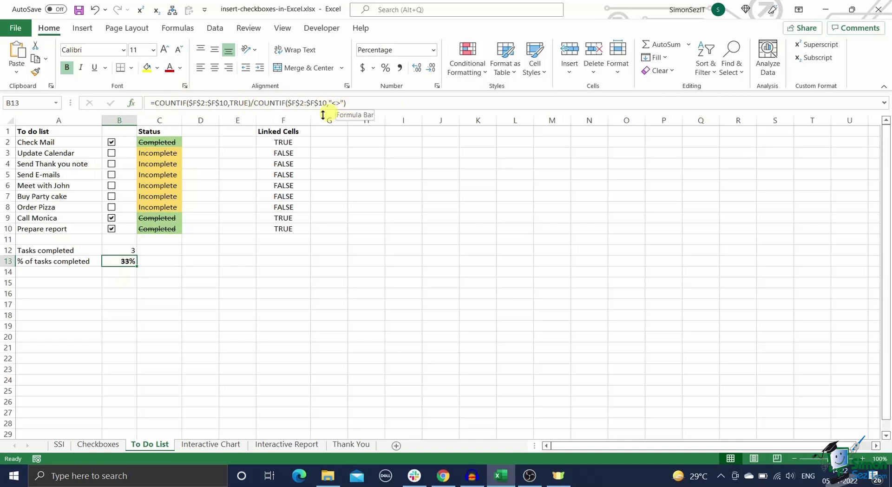
pyautogui.click(199, 293)
# Step: Tick Buy Party cake, Meet with John and Send E-mails as done
pyautogui.click(112, 196)
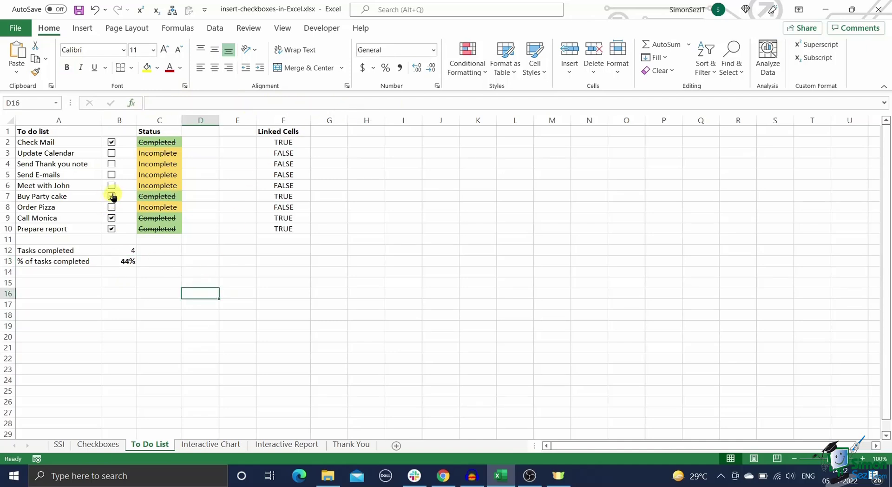
pyautogui.click(112, 185)
pyautogui.click(111, 175)
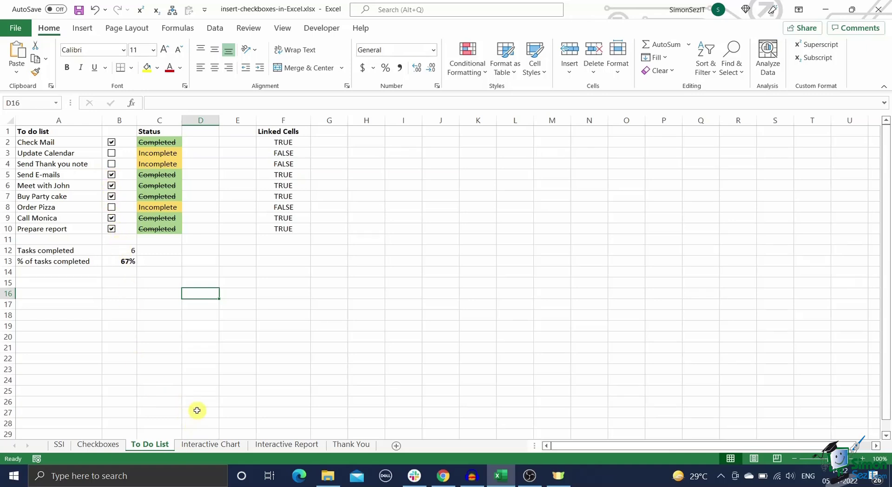
# Step: On the Interactive Chart sheet, toggle the 2020 and 2021 series checkboxes on and off
pyautogui.click(206, 445)
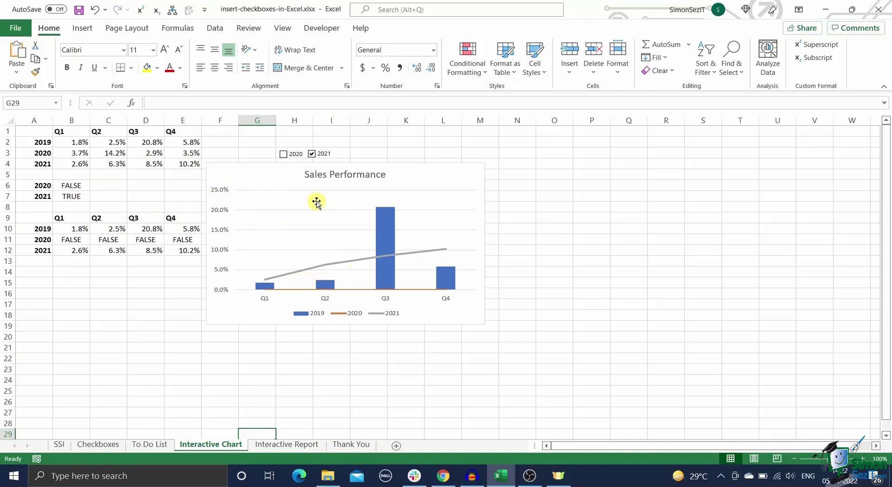
pyautogui.click(283, 155)
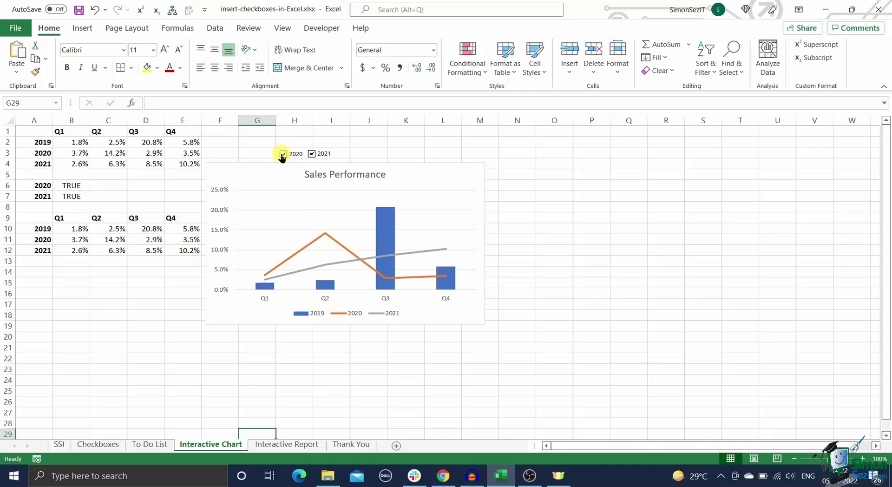
pyautogui.click(283, 154)
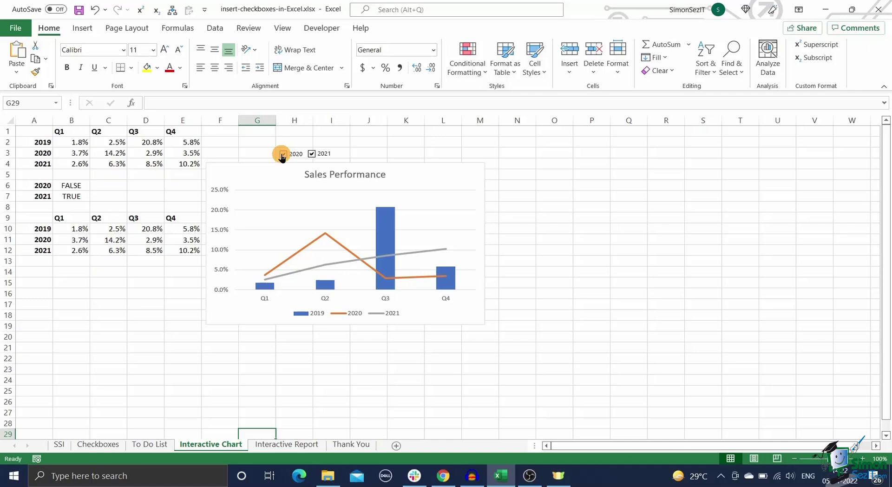
pyautogui.click(312, 155)
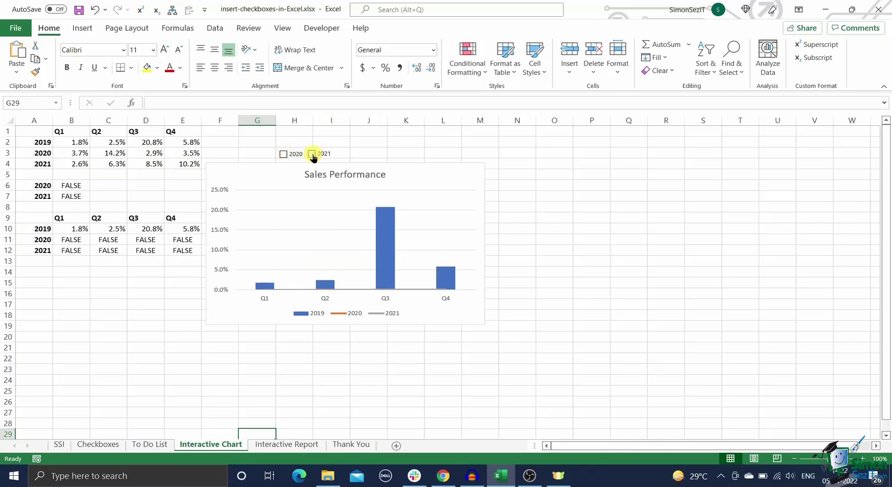
pyautogui.click(283, 154)
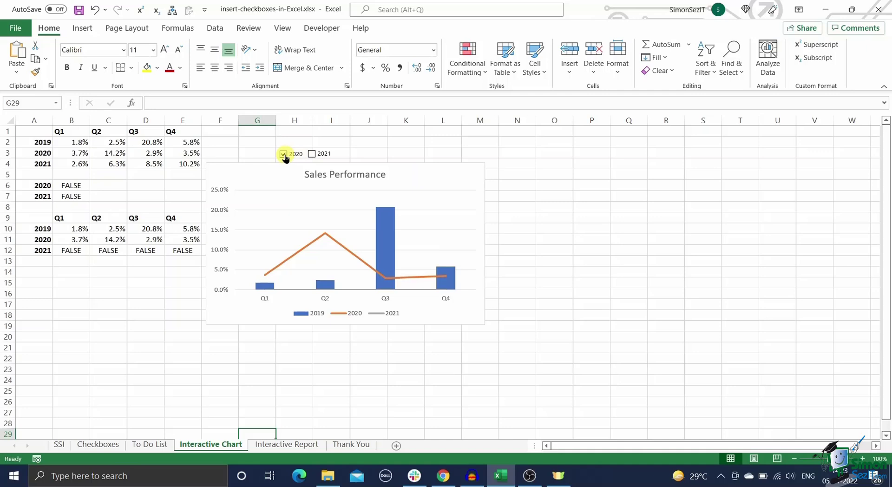
pyautogui.click(283, 154)
pyautogui.click(312, 154)
pyautogui.click(312, 153)
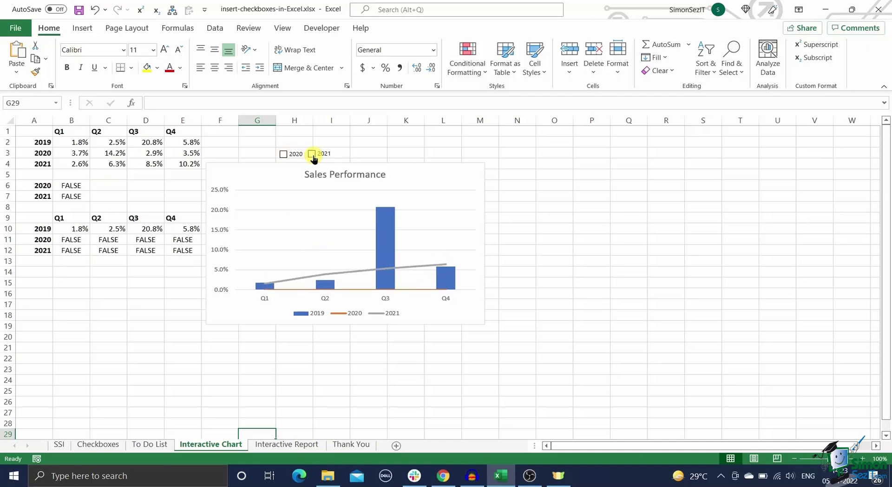
# Step: Check linked cells B6 and B7 while toggling 2020 and 2021, leaving both hidden
pyautogui.click(43, 185)
pyautogui.click(73, 183)
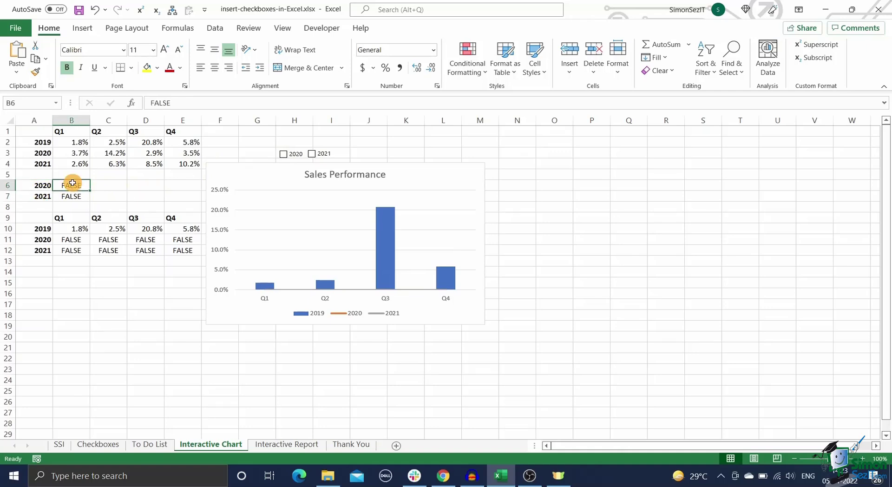
pyautogui.click(71, 195)
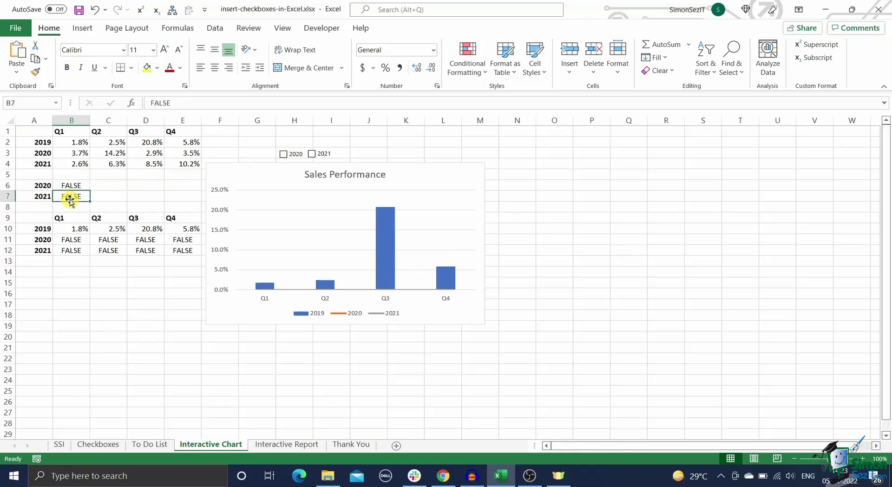
pyautogui.click(283, 154)
pyautogui.click(283, 155)
pyautogui.click(314, 155)
pyautogui.click(314, 155)
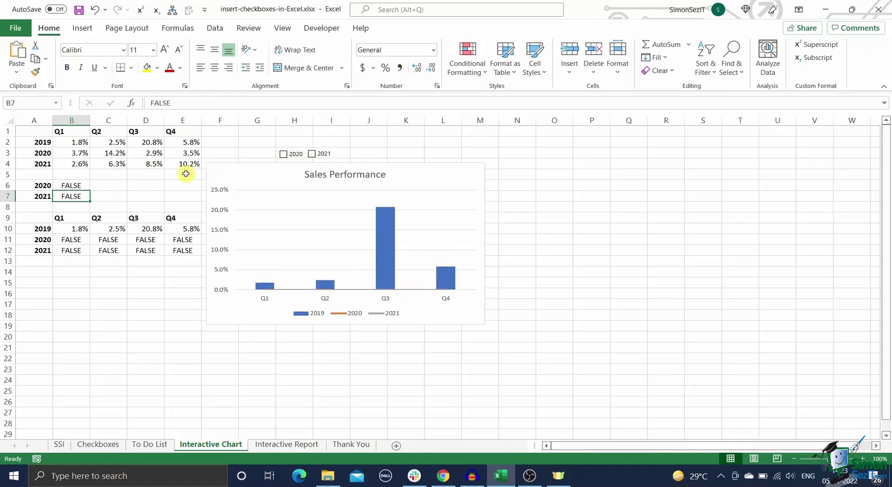
# Step: Review the IF formulas in B11 and B12 and the chart source range A10:E13
pyautogui.click(75, 230)
pyautogui.click(73, 239)
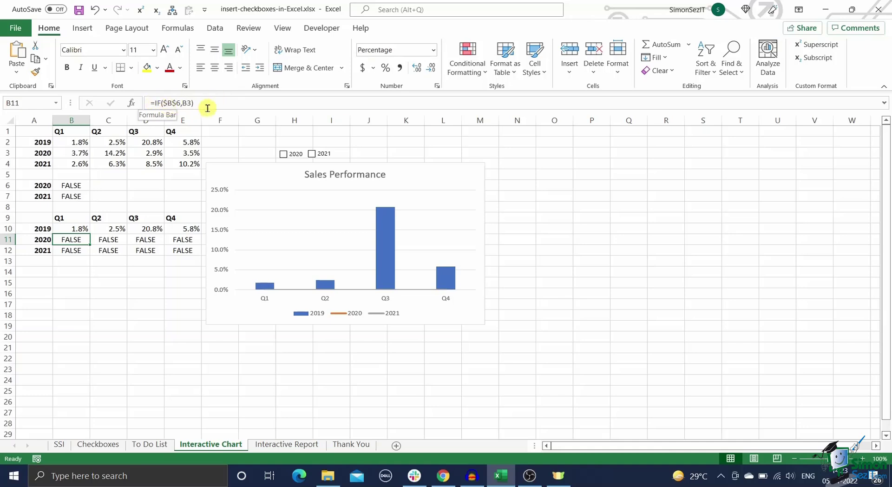
pyautogui.click(76, 251)
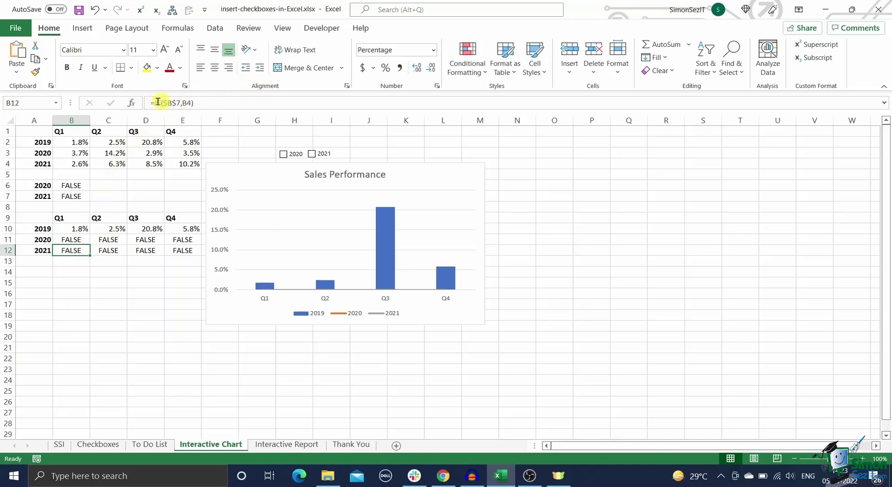
pyautogui.moveTo(28, 228); pyautogui.dragTo(184, 260)
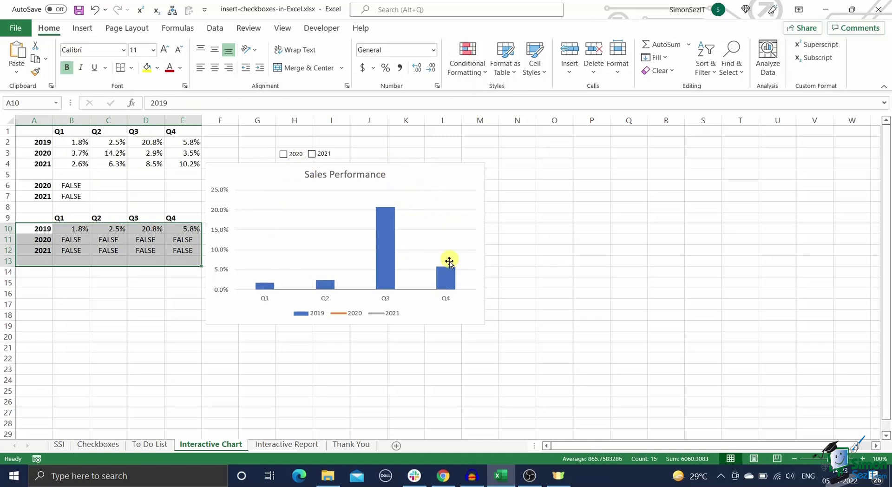
# Step: Toggle the 2020 and 2021 checkboxes on the Sales Performance chart, leaving both years hidden
pyautogui.click(430, 178)
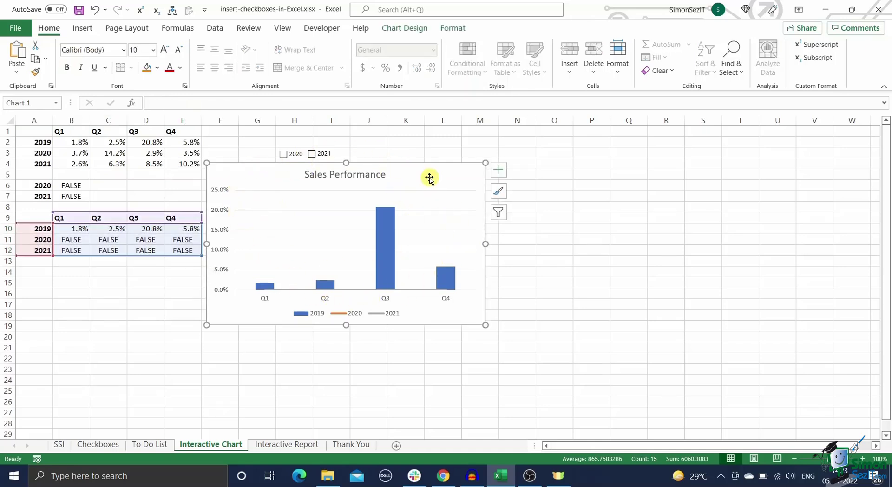
pyautogui.click(283, 154)
pyautogui.click(311, 154)
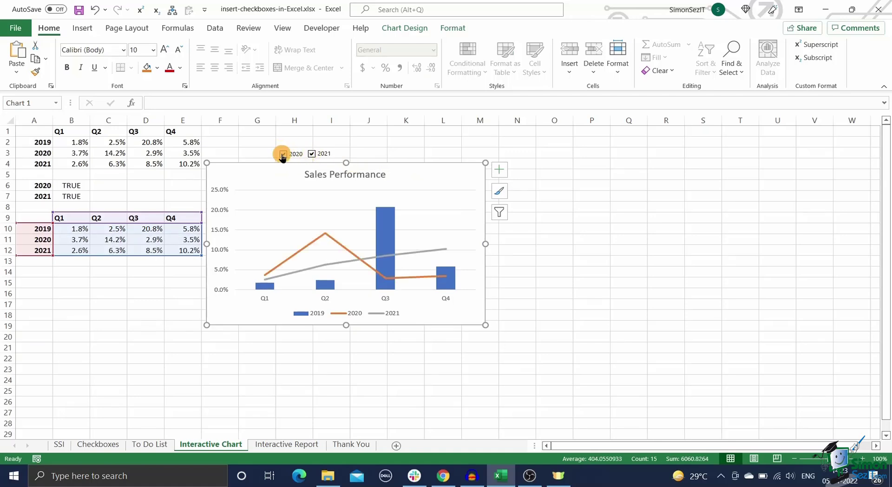
pyautogui.click(282, 154)
pyautogui.click(310, 155)
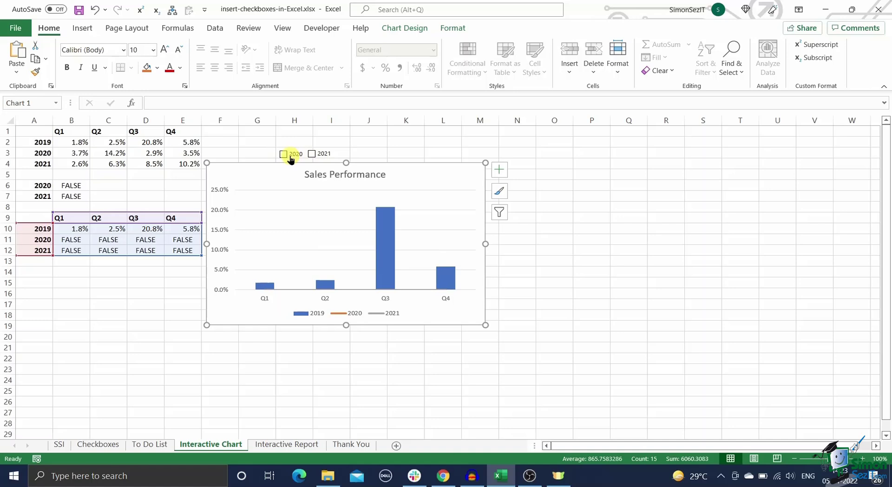
pyautogui.click(284, 155)
pyautogui.click(312, 156)
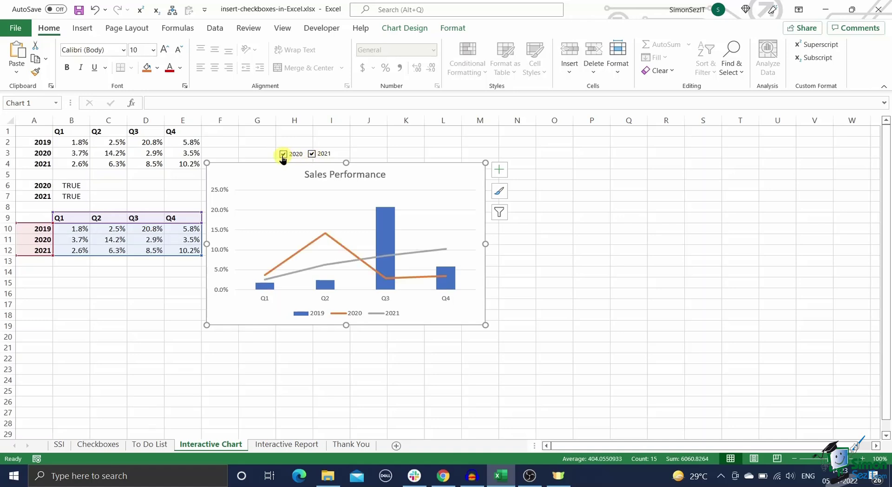
pyautogui.click(284, 155)
pyautogui.click(312, 155)
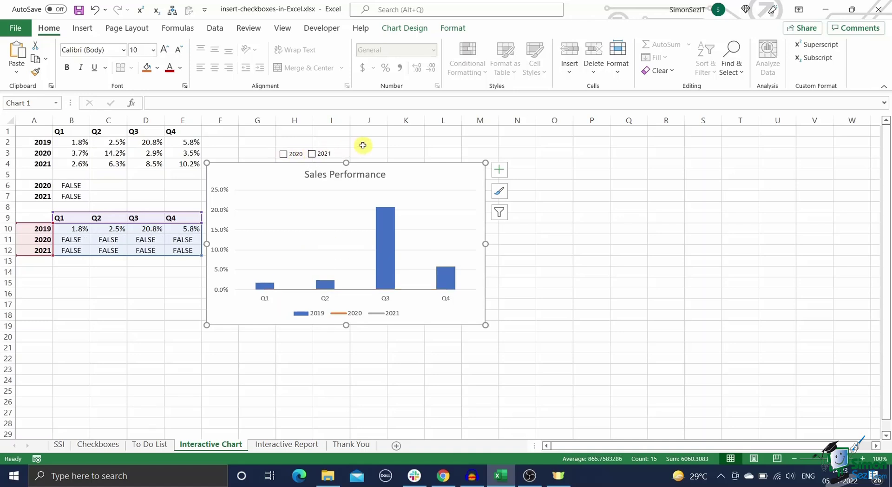
# Step: On the Interactive Report sheet, untick North, East and West in the Sales Report filter
pyautogui.click(284, 445)
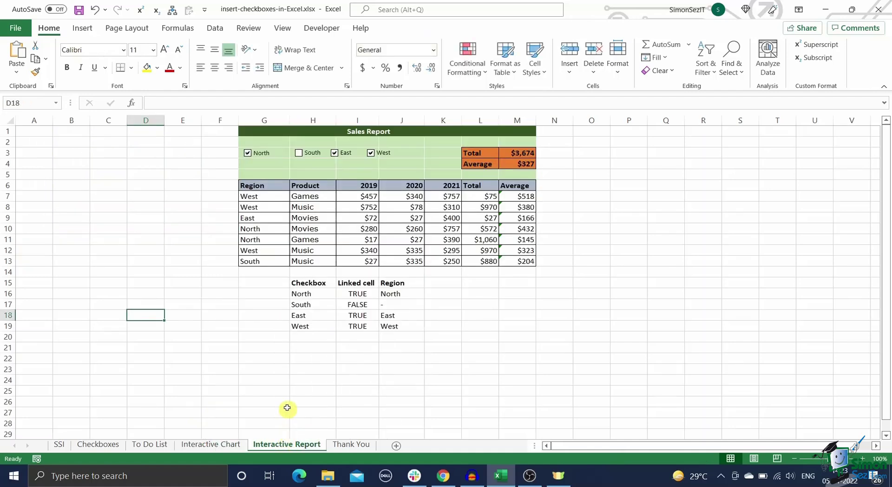
pyautogui.click(177, 212)
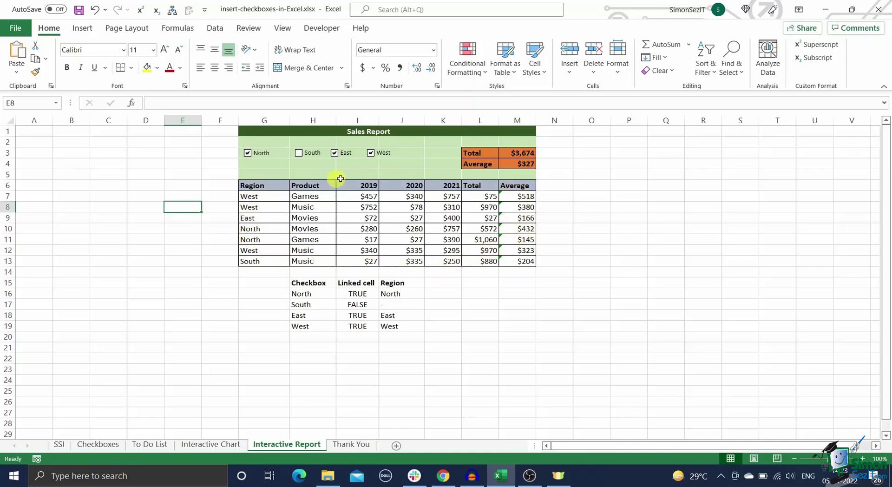
pyautogui.click(249, 154)
pyautogui.click(337, 155)
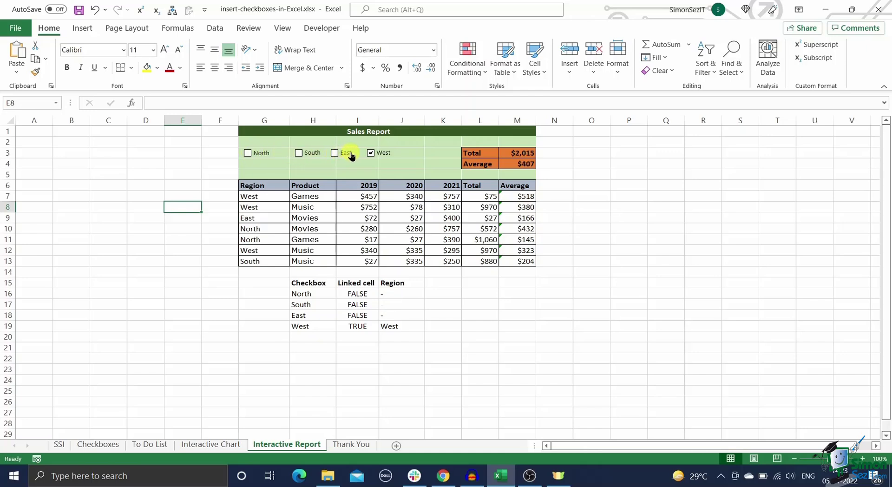
pyautogui.click(370, 154)
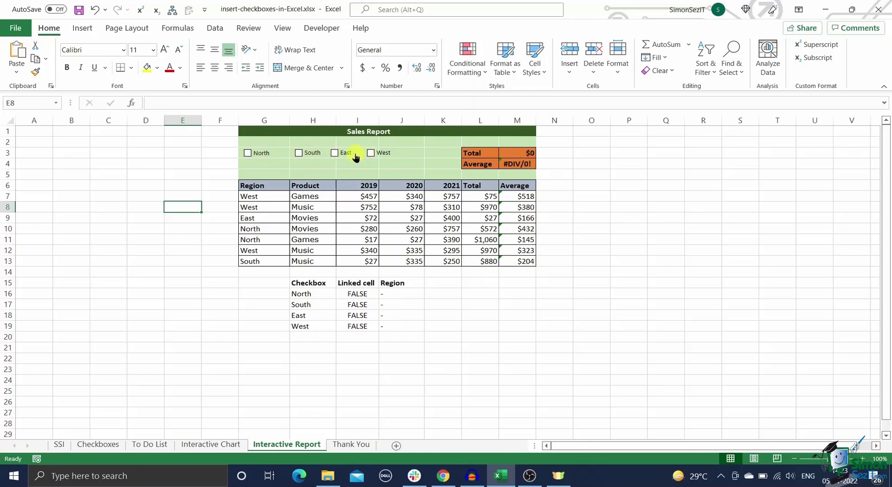
# Step: Re-tick West and East, checking South's linked cell I17 and the J16 region formula
pyautogui.click(370, 157)
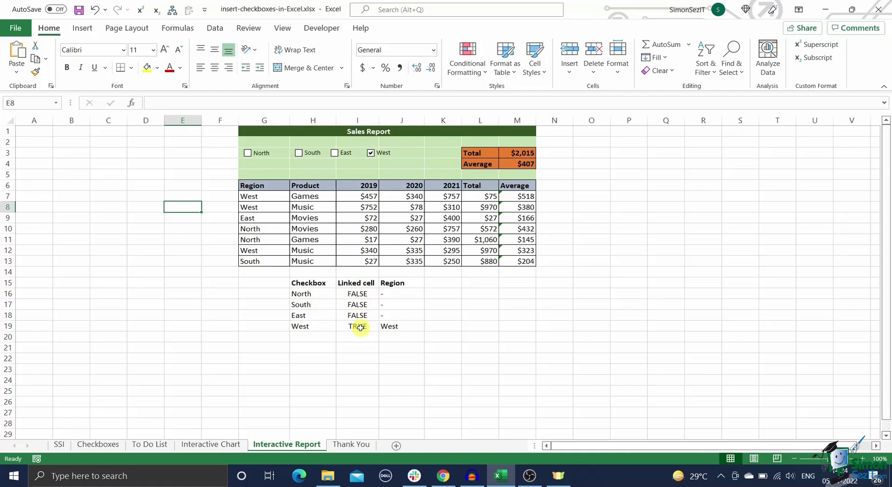
pyautogui.click(356, 303)
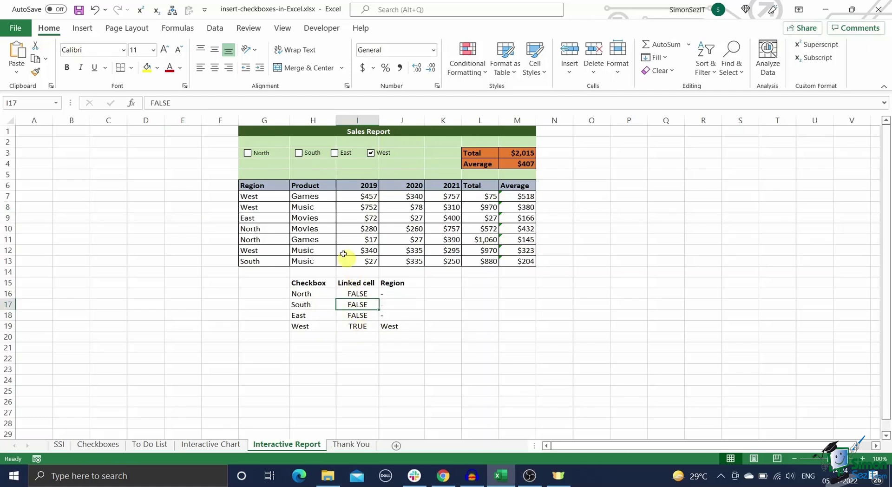
pyautogui.click(335, 152)
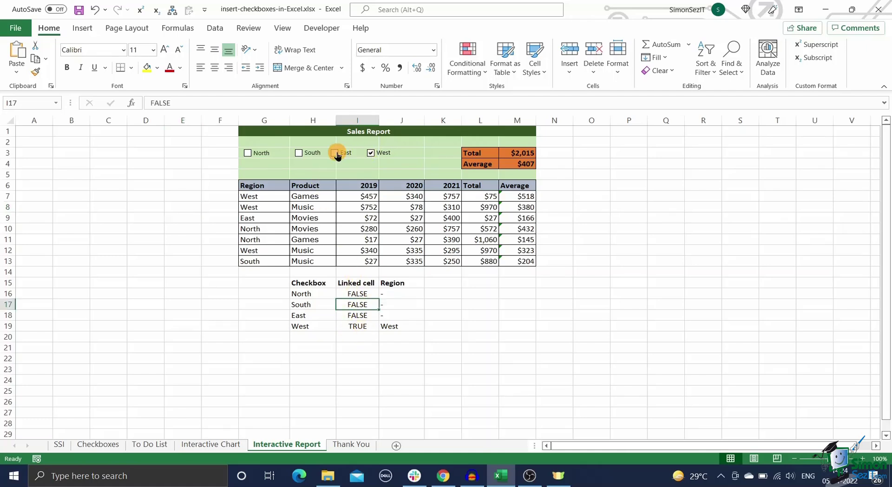
pyautogui.click(389, 293)
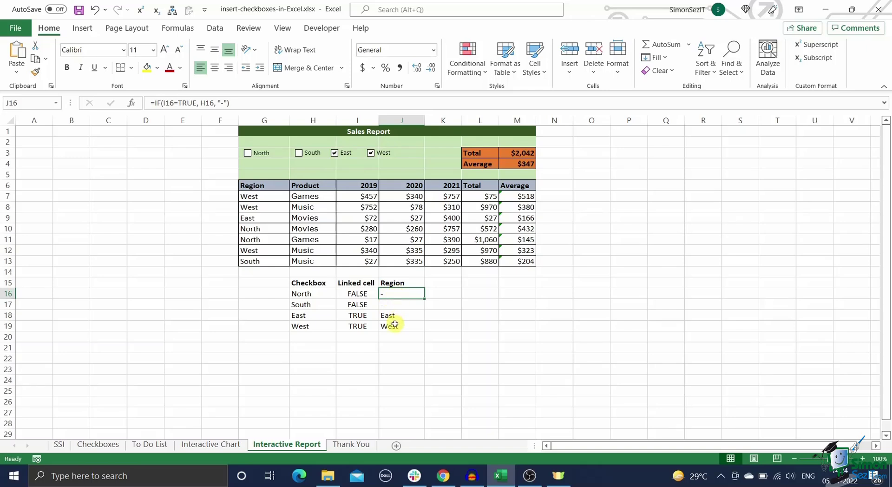
# Step: Tick North, then review the DSUM total in M3 and DAVERAGE average in M4
pyautogui.click(248, 156)
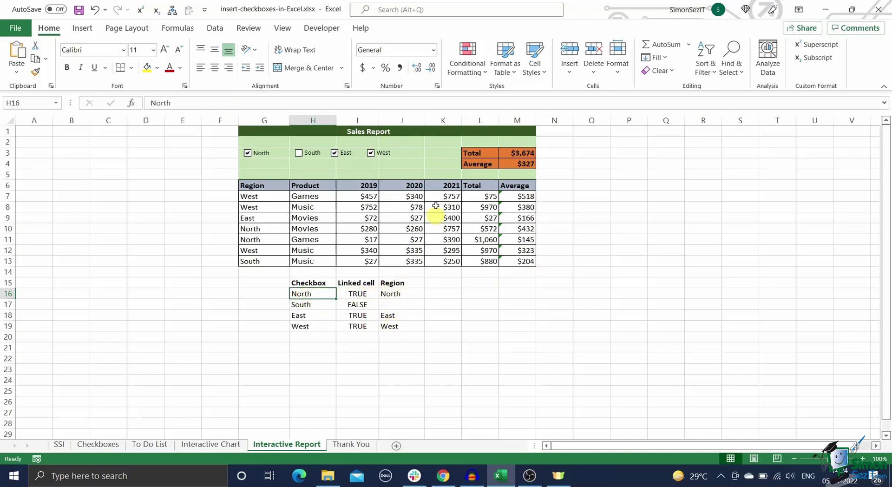
pyautogui.click(522, 152)
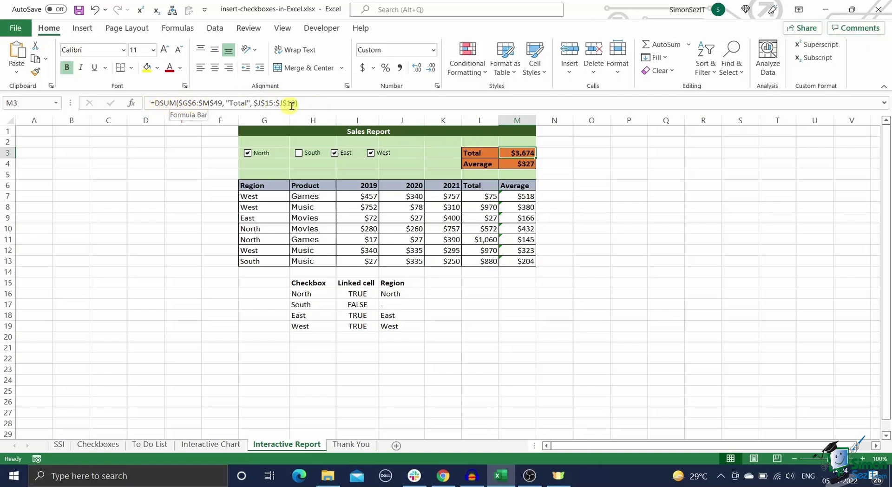
pyautogui.click(527, 164)
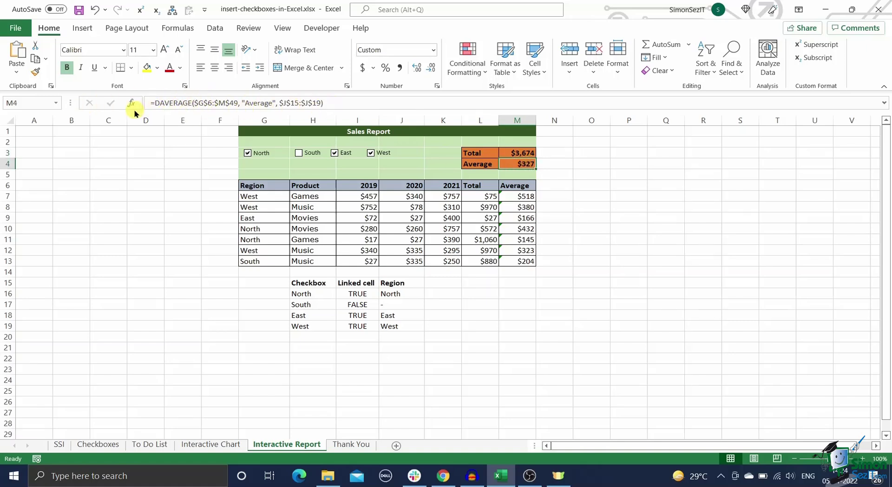
# Step: Switch to the Thank You sheet and select cell I22
pyautogui.click(367, 449)
pyautogui.click(324, 358)
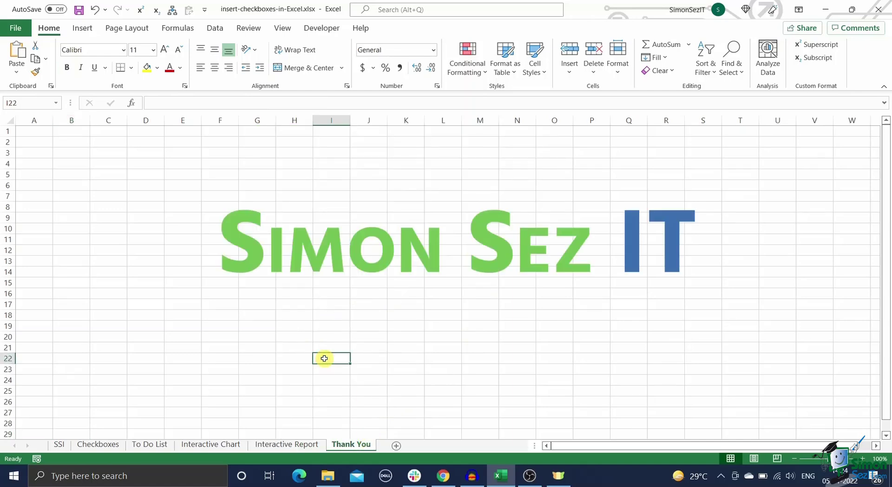